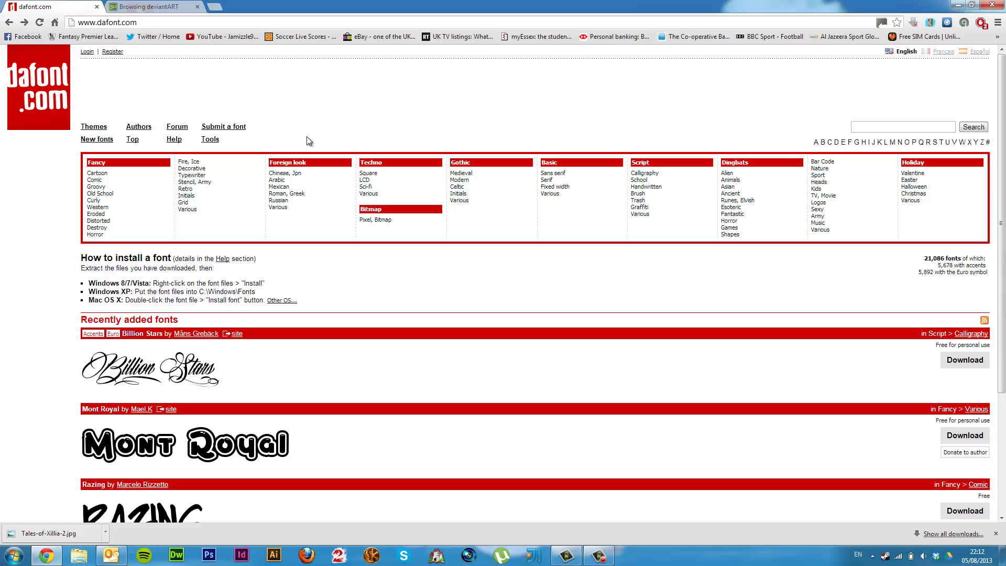
key("ctrl+a")
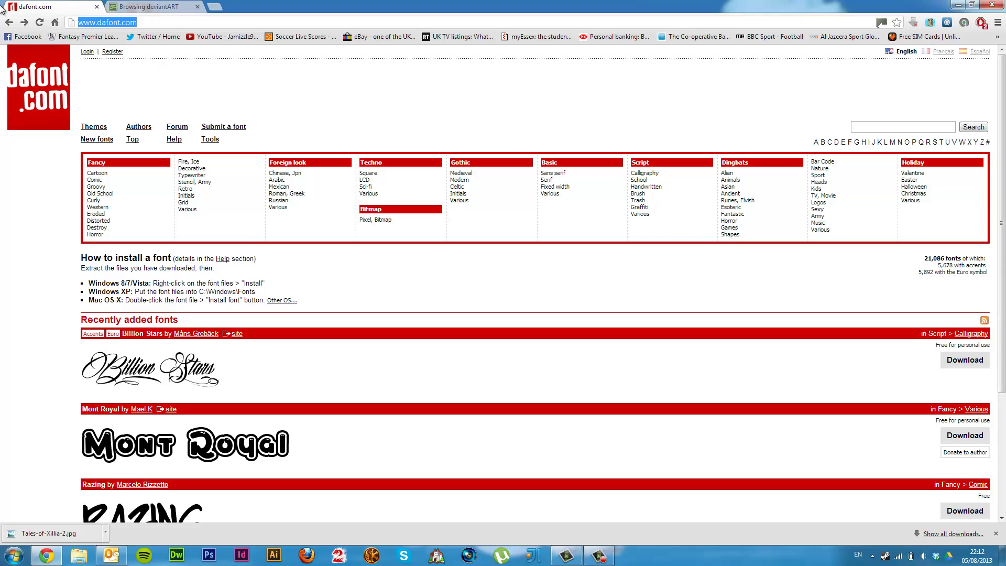
left_click(419, 81)
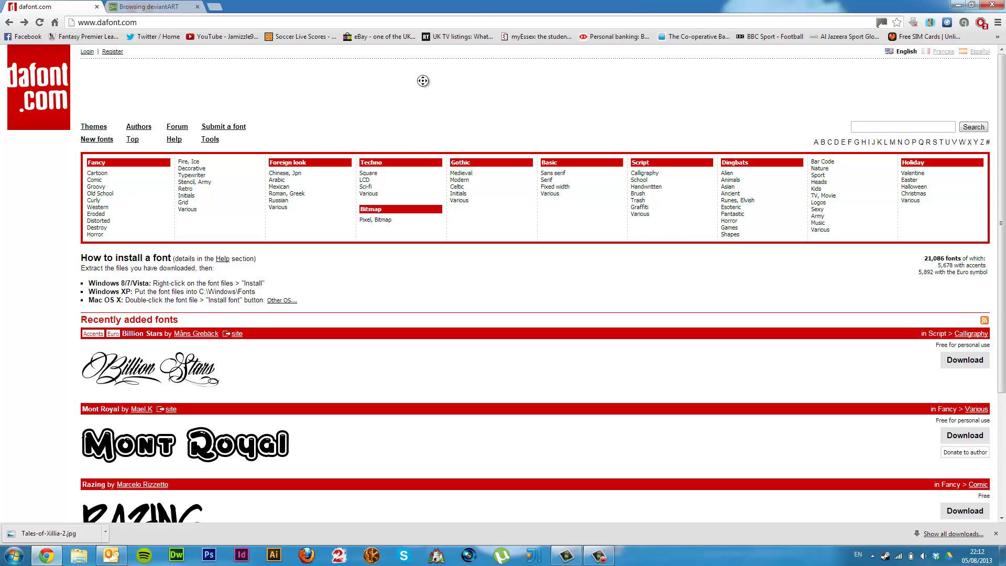
scroll(425, 78, "down", 3)
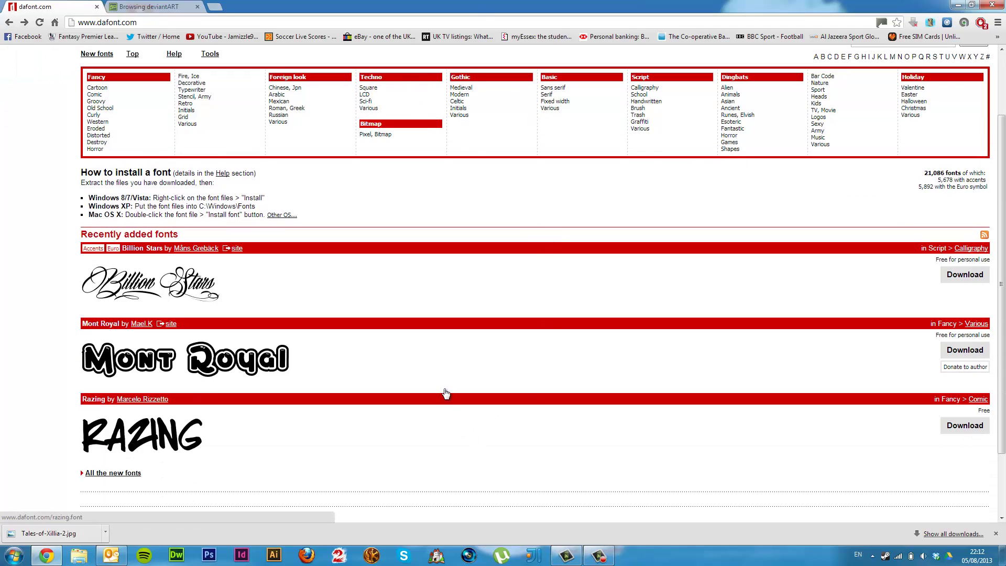
scroll(1004, 300, "up", 3)
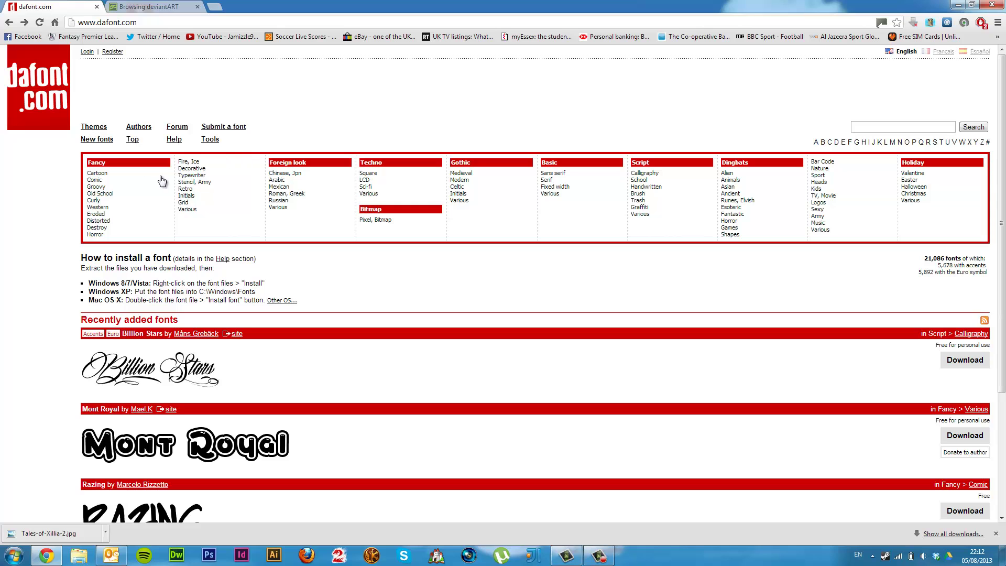
- Open the list of top fonts on dafont.com and look through its first page
left_click(131, 140)
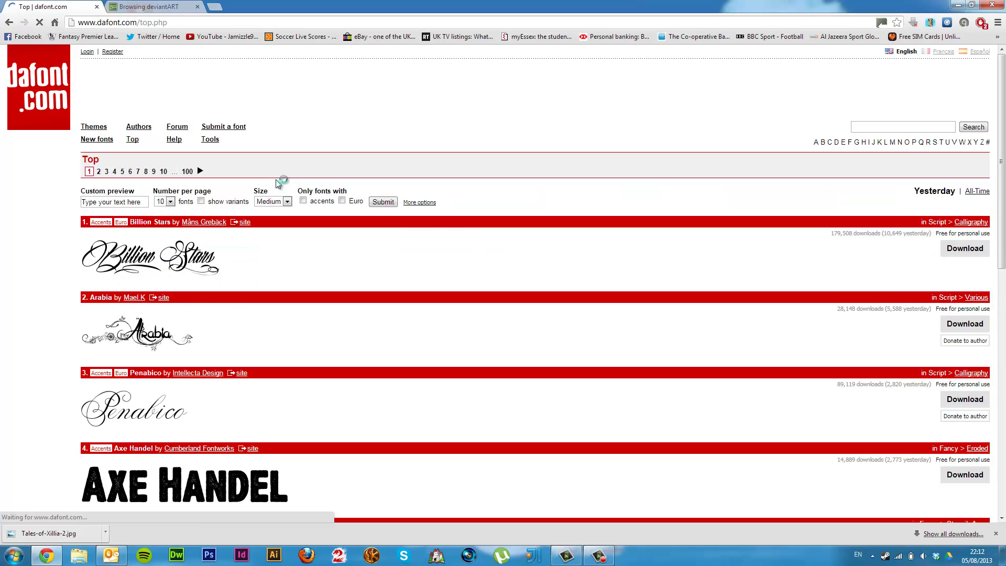
scroll(567, 237, "down", 1)
scroll(567, 238, "down", 7)
scroll(556, 236, "up", 6)
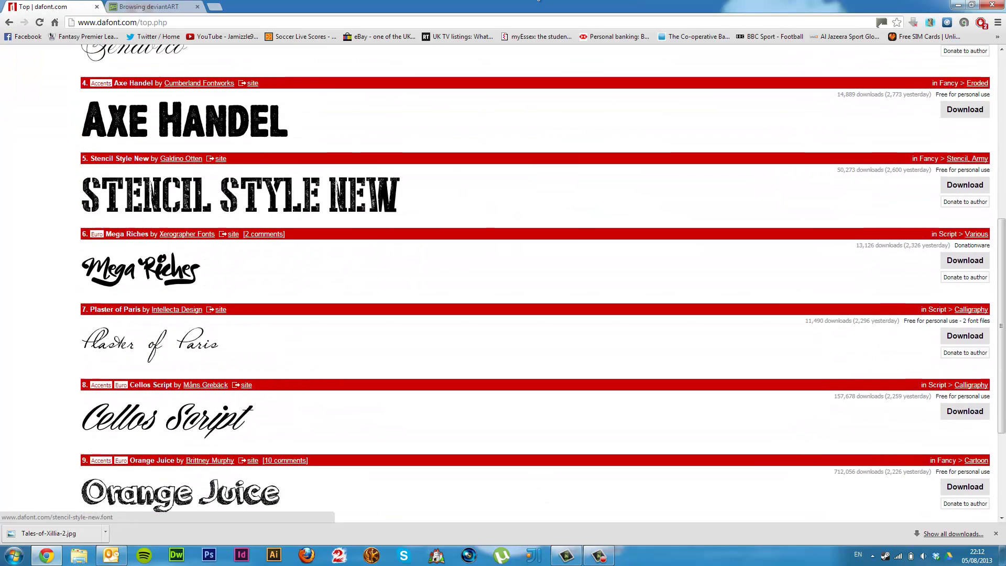
scroll(26, 261, "up", 2)
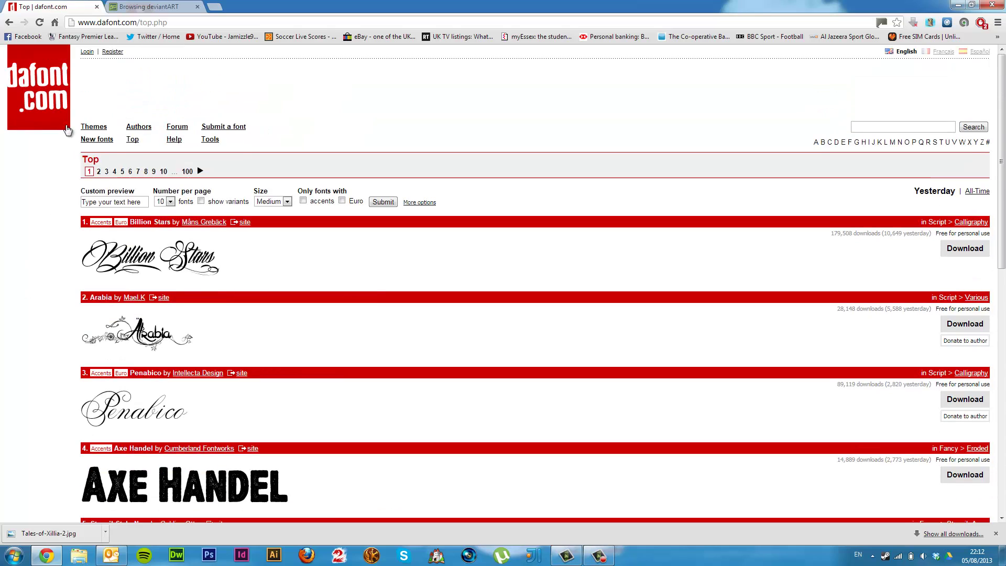
- Browse page 2 of the top fonts and download the Bebas Neue font
left_click(99, 173)
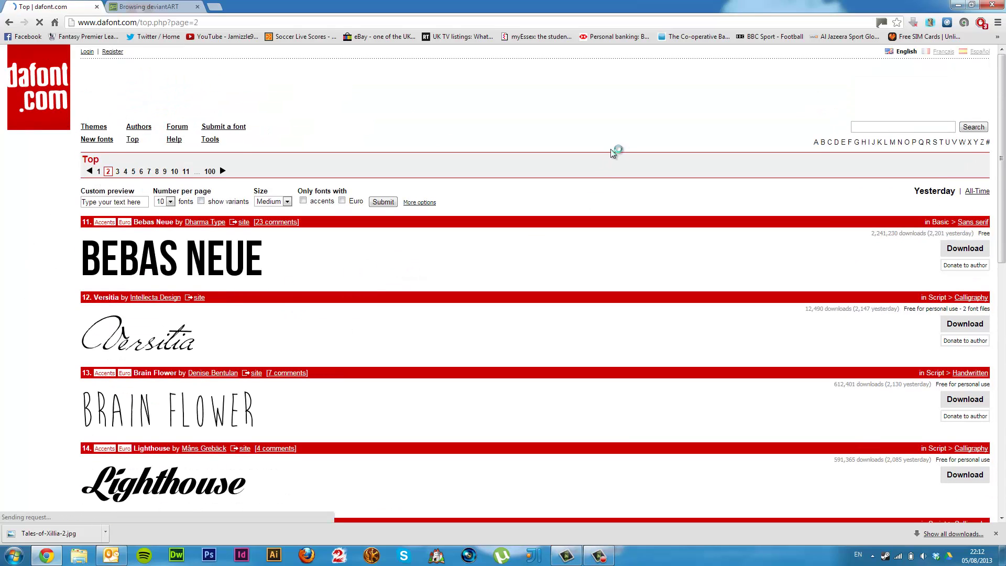
scroll(611, 349, "down", 8)
scroll(313, 285, "down", 3)
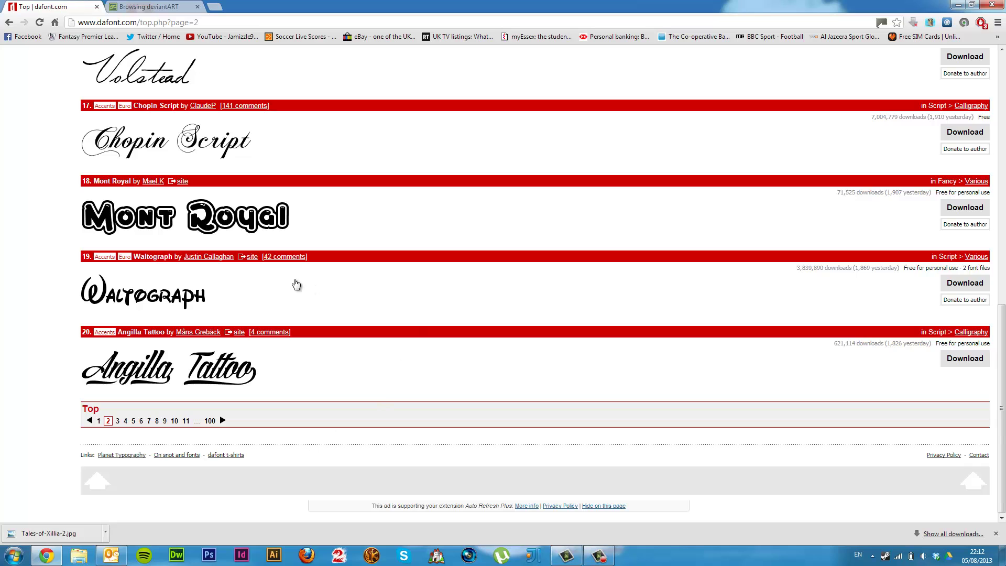
scroll(470, 267, "up", 15)
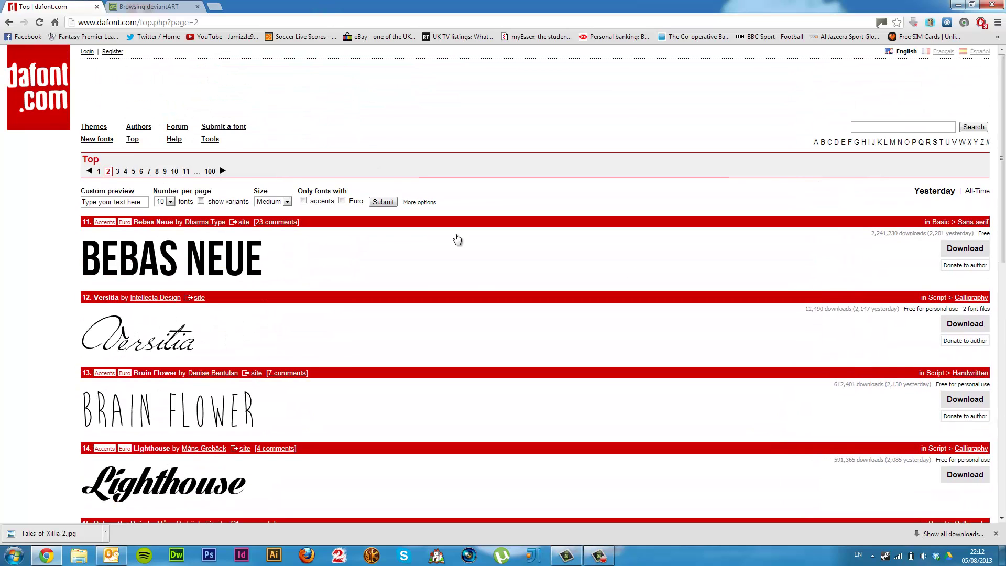
left_click(954, 247)
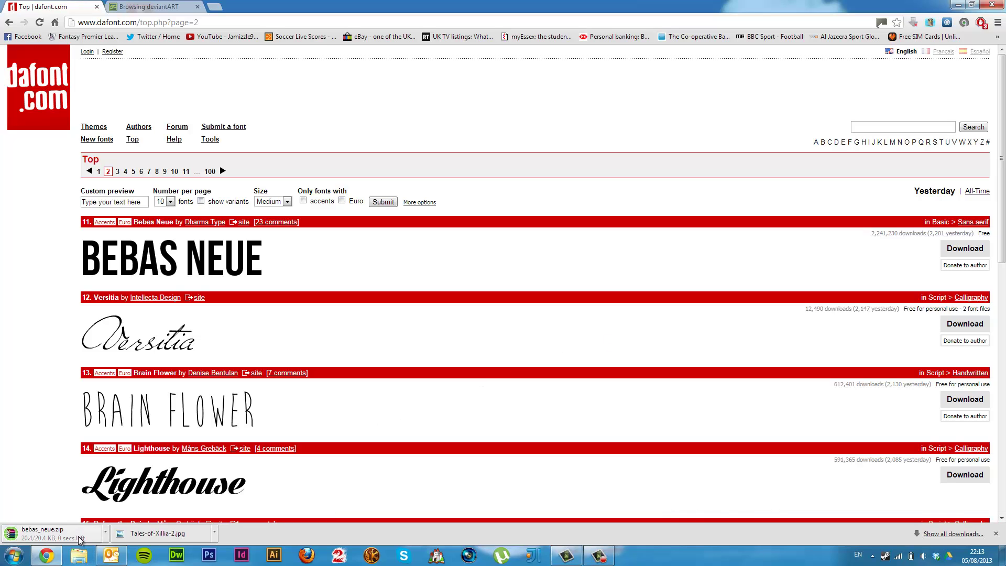
- Open the downloaded bebas_neue.zip in WinRAR, extract its contents to a bebas_neue folder in Downloads, and close the archive
left_click(53, 533)
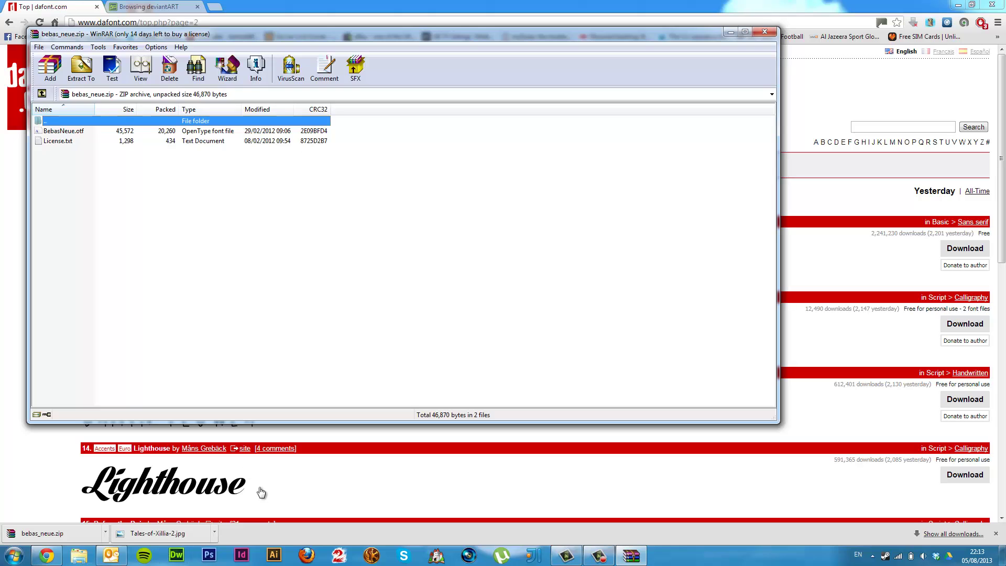
left_click(82, 67)
left_click(440, 336)
key("Escape")
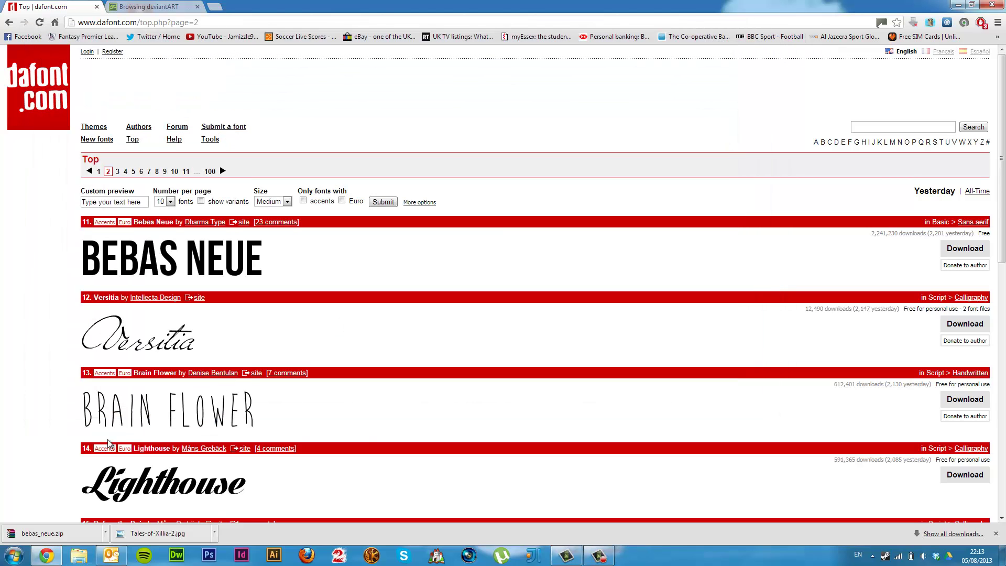
- In Windows Explorer, go to the Downloads folder and extract bebas_neue.zip directly into that folder
left_click(83, 547)
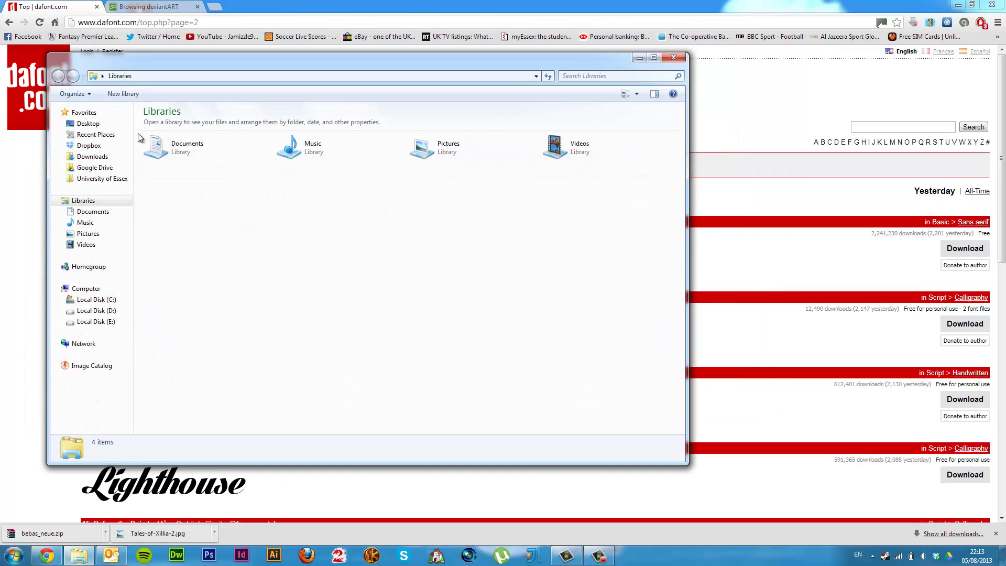
left_click(104, 156)
left_click(189, 135)
left_click(218, 162)
left_click(179, 137)
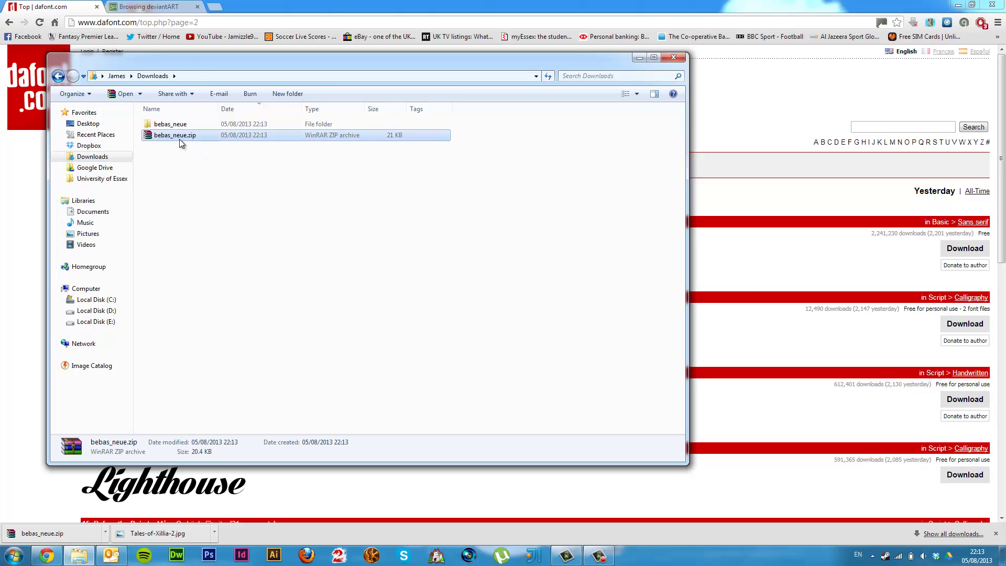
right_click(183, 140)
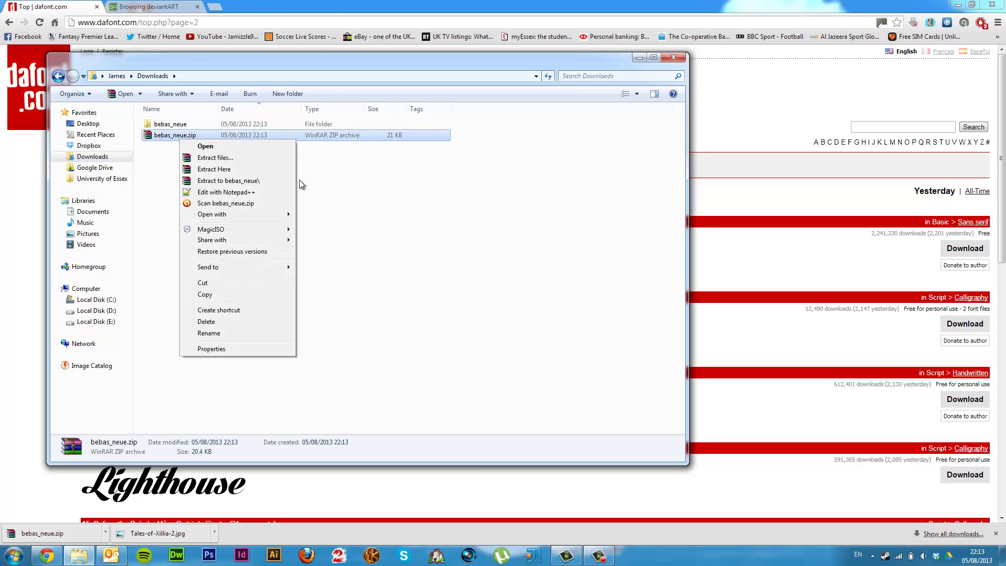
left_click(214, 169)
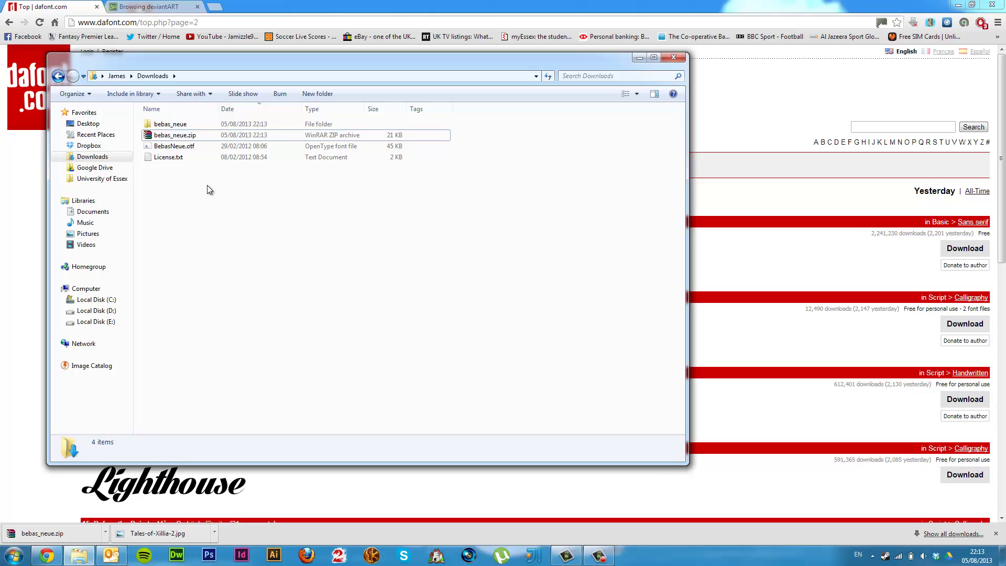
- Install the font file BebasNeue.otf from the Downloads folder, agreeing to replace the existing copy
left_click(185, 150)
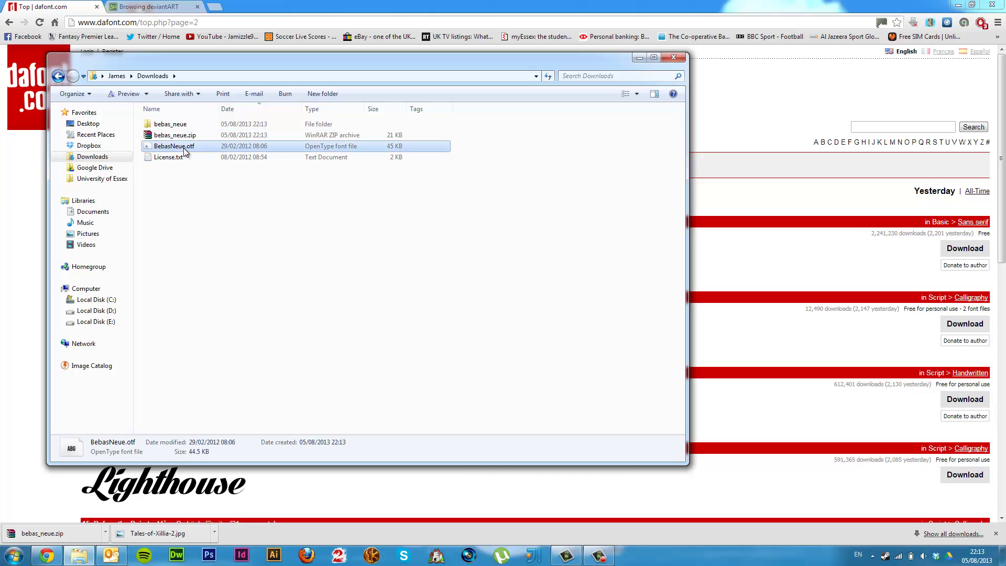
right_click(185, 152)
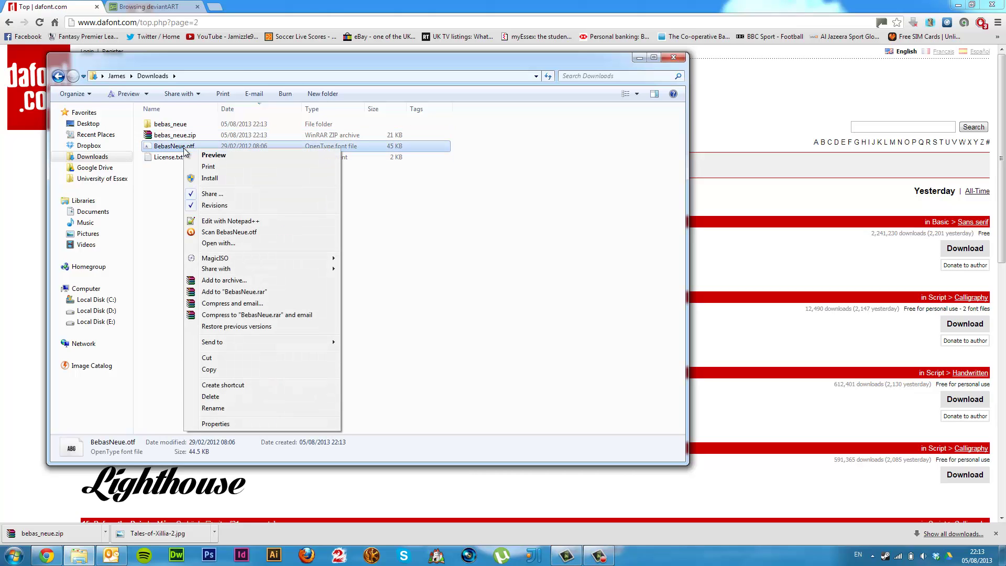
left_click(207, 179)
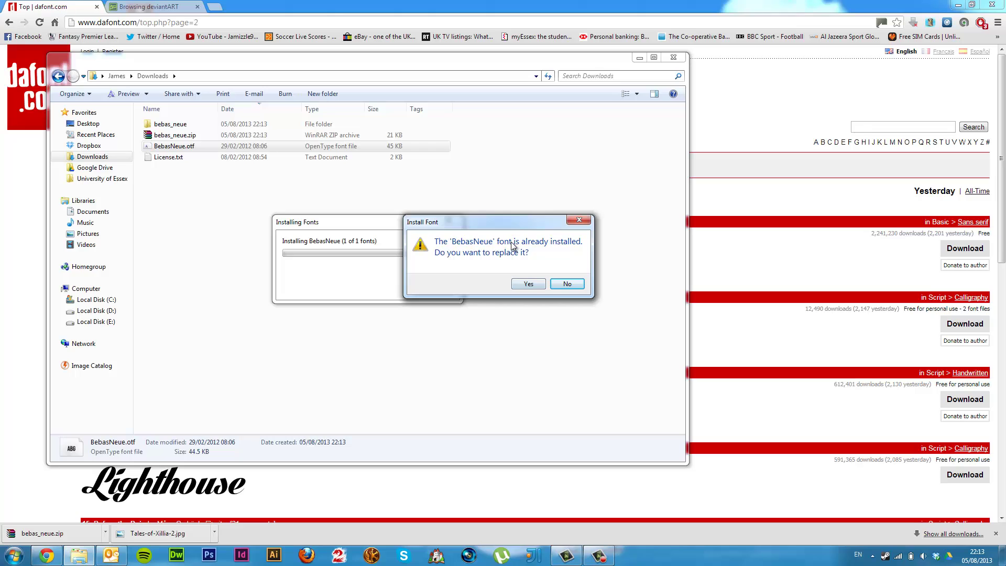
left_click_drag(473, 225, 691, 224)
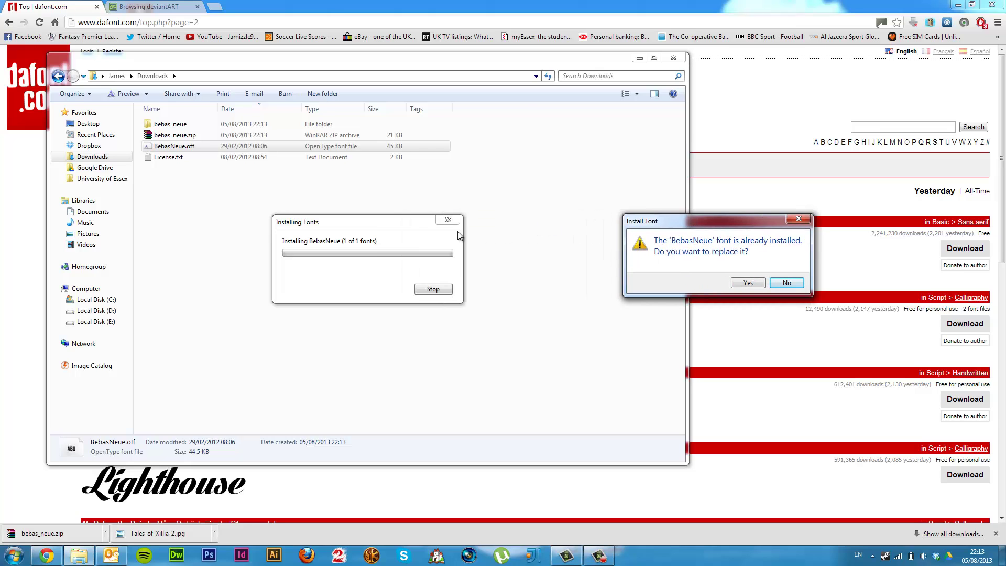
left_click(759, 284)
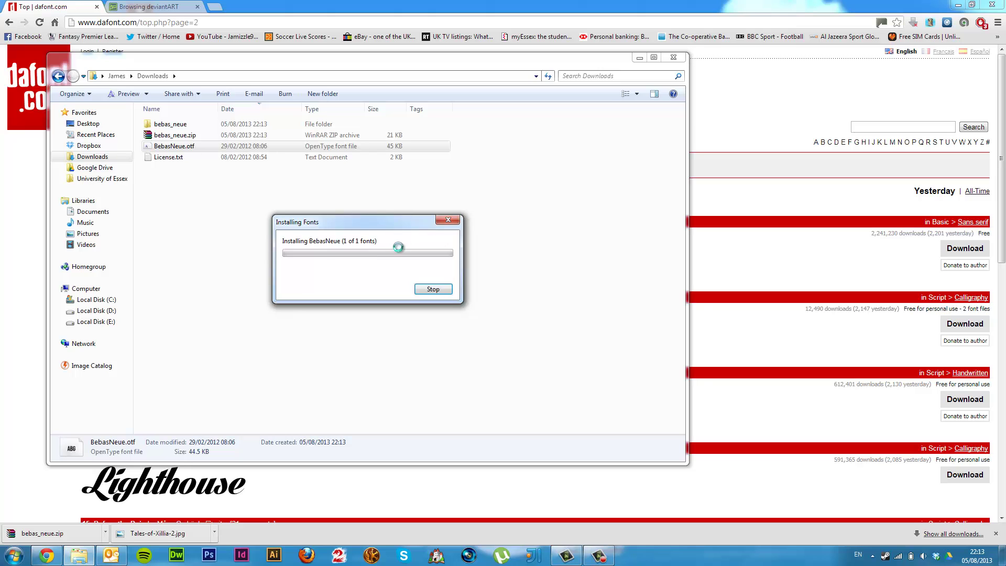
left_click(379, 266)
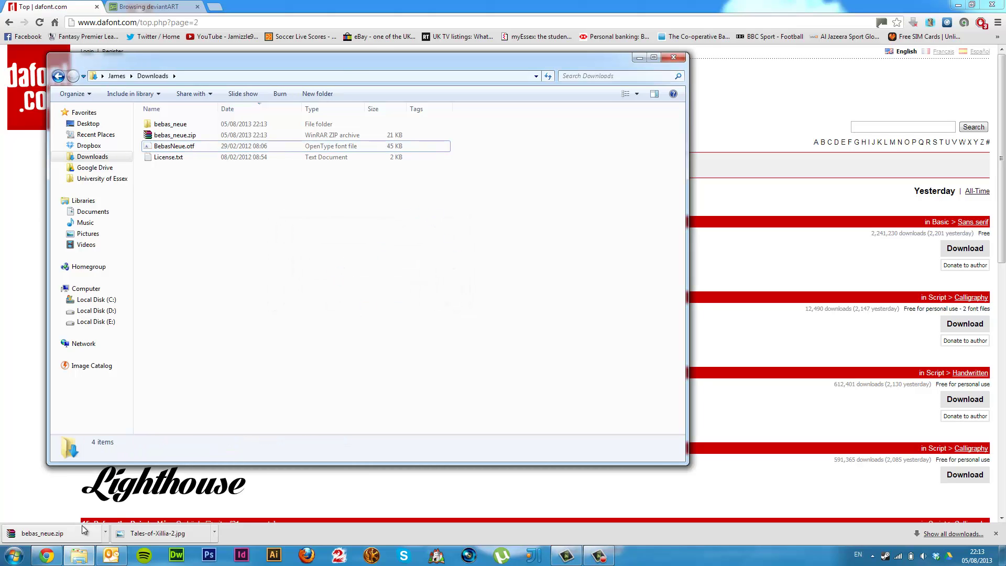
- Open the Windows Control Panel, search for "fonts" and open the Fonts folder
left_click(14, 556)
left_click(161, 445)
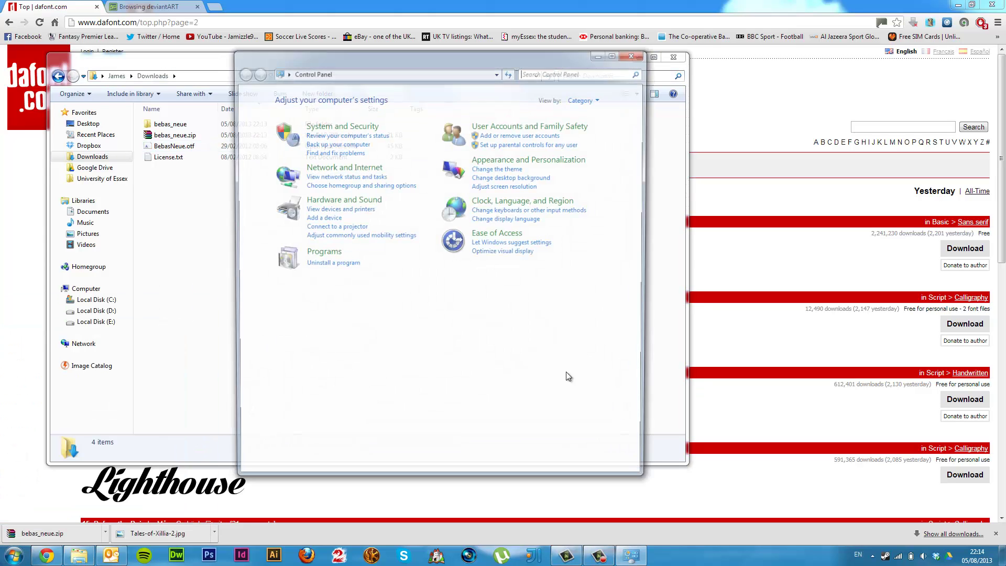
left_click(545, 74)
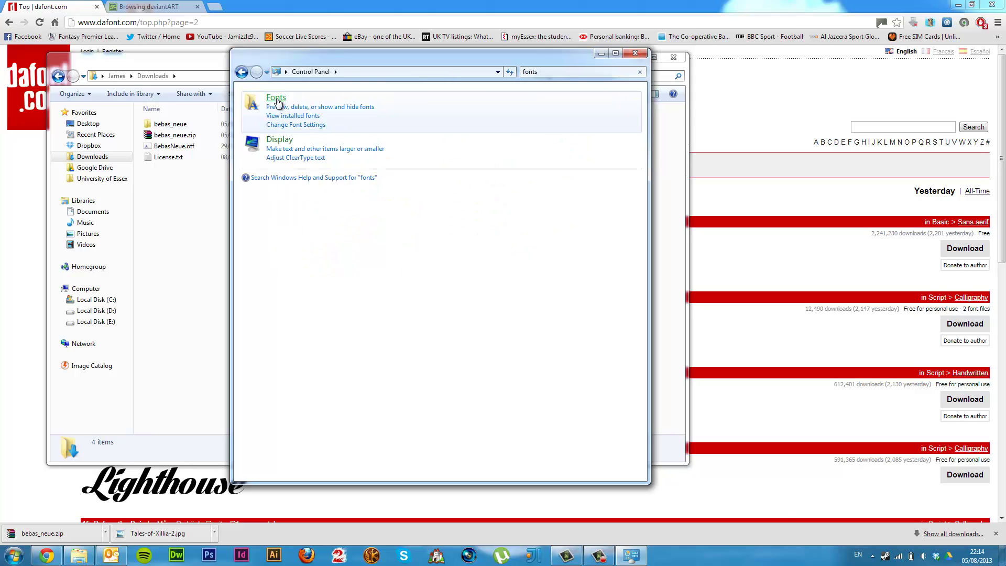
key("Return")
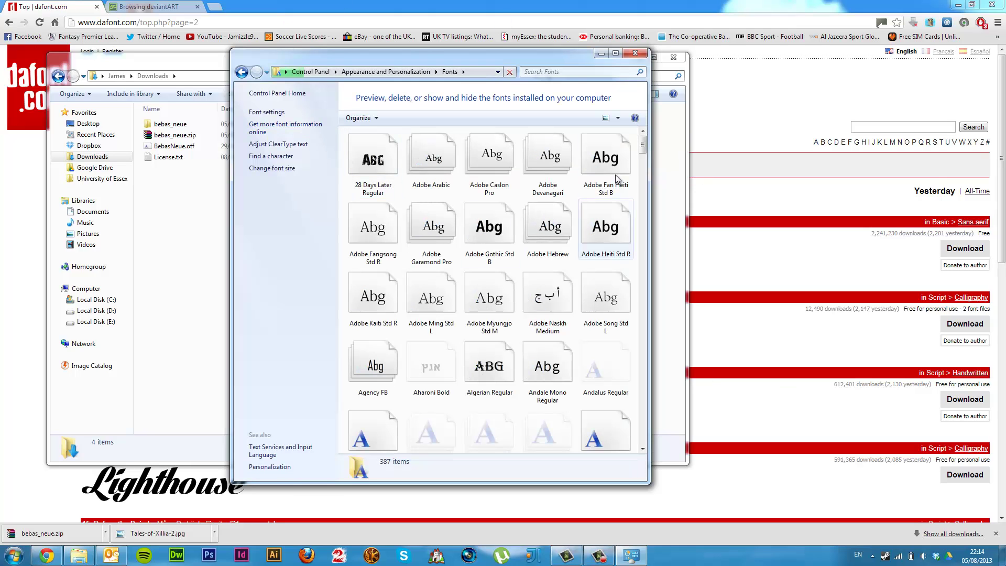
mouse_move(641, 147)
left_mouse_down()
mouse_move(637, 458)
mouse_move(640, 159)
mouse_move(650, 206)
mouse_move(645, 356)
mouse_move(642, 136)
left_mouse_up()
- Copy BebasNeue.otf from Downloads and paste it into the Fonts folder with both windows visible, replacing the installed font
left_click(180, 171)
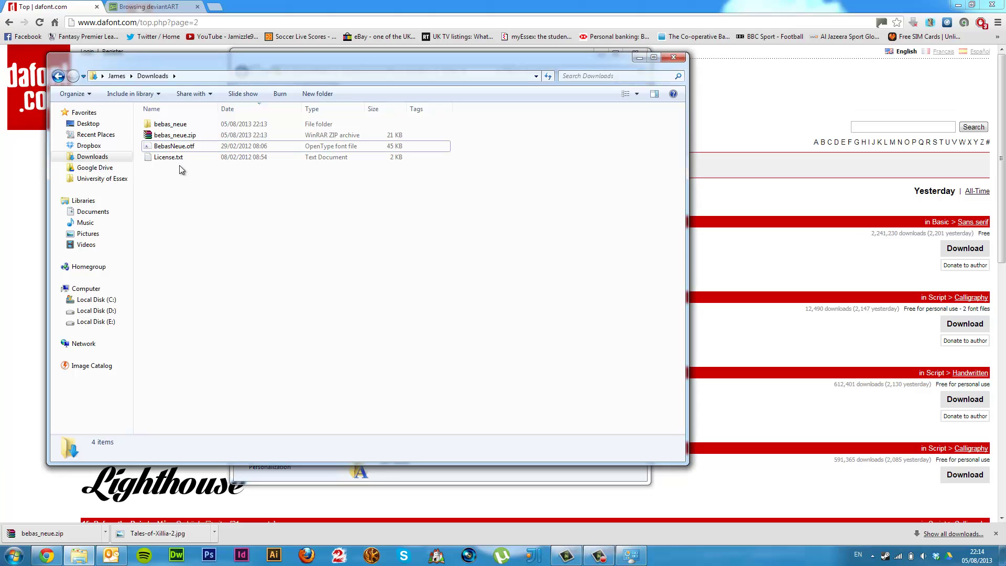
left_click(184, 148)
left_click_drag(246, 67, 841, 73)
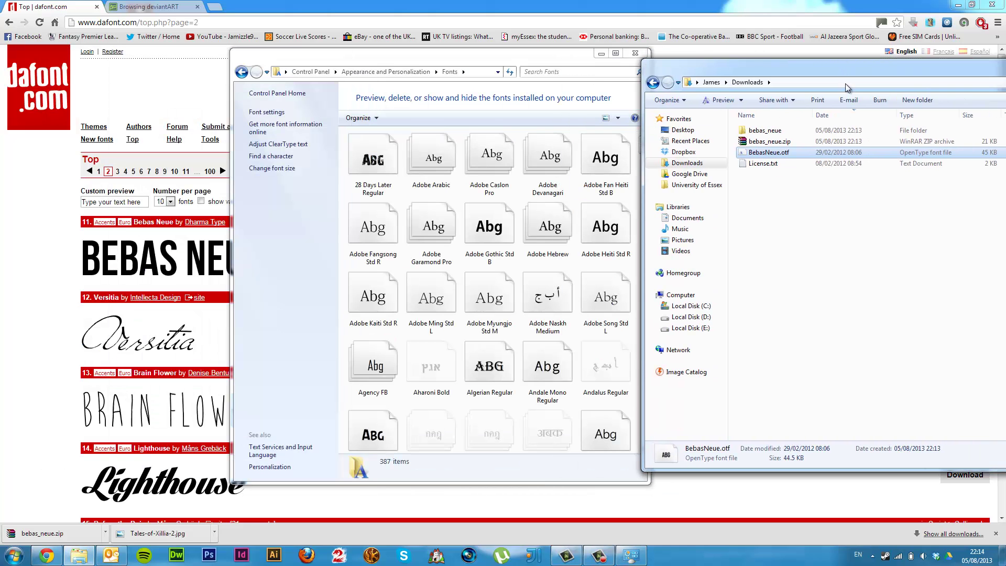
right_click(794, 158)
left_click(824, 375)
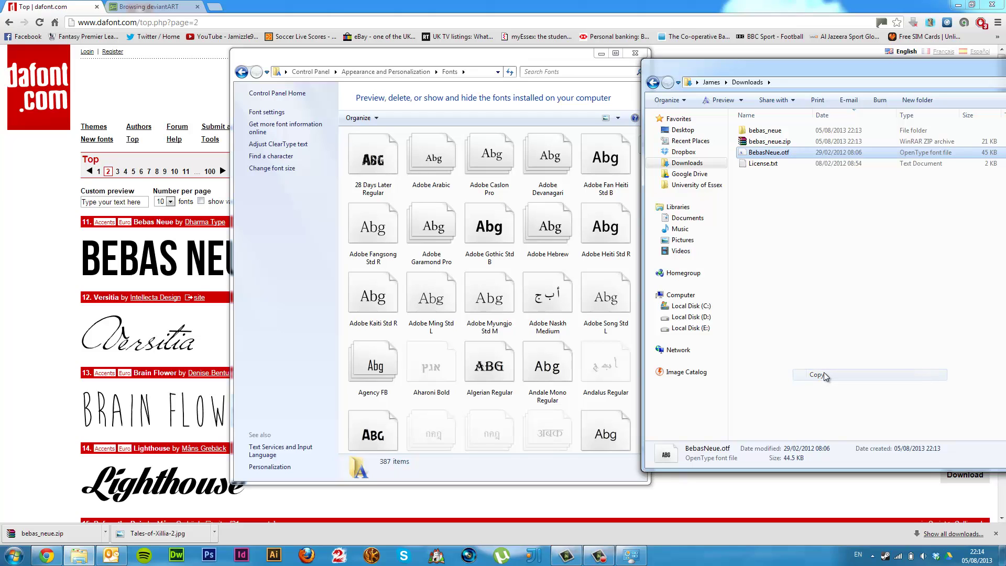
left_click(452, 405)
right_click(453, 406)
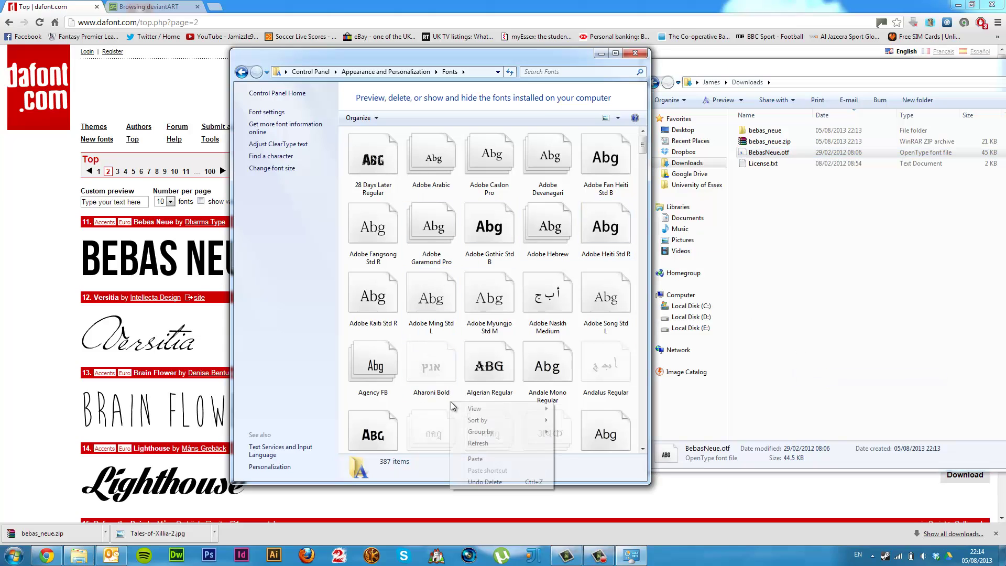
left_click(477, 459)
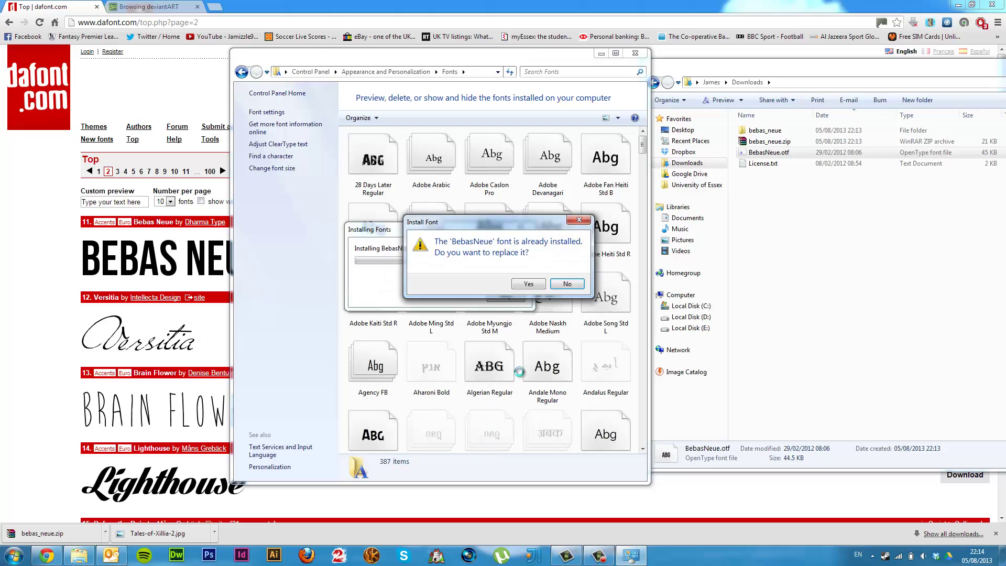
left_click(516, 287)
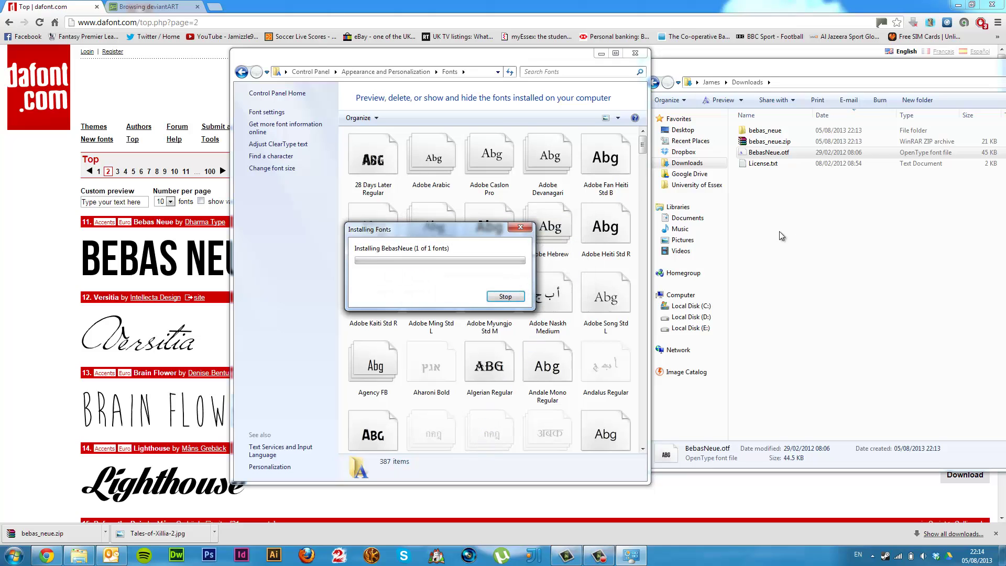
- Move BebasNeue.otf straight from the Downloads window onto the Fonts folder and accept replacing the installed font
left_click(756, 226)
left_click(797, 157)
left_click_drag(801, 159, 496, 236)
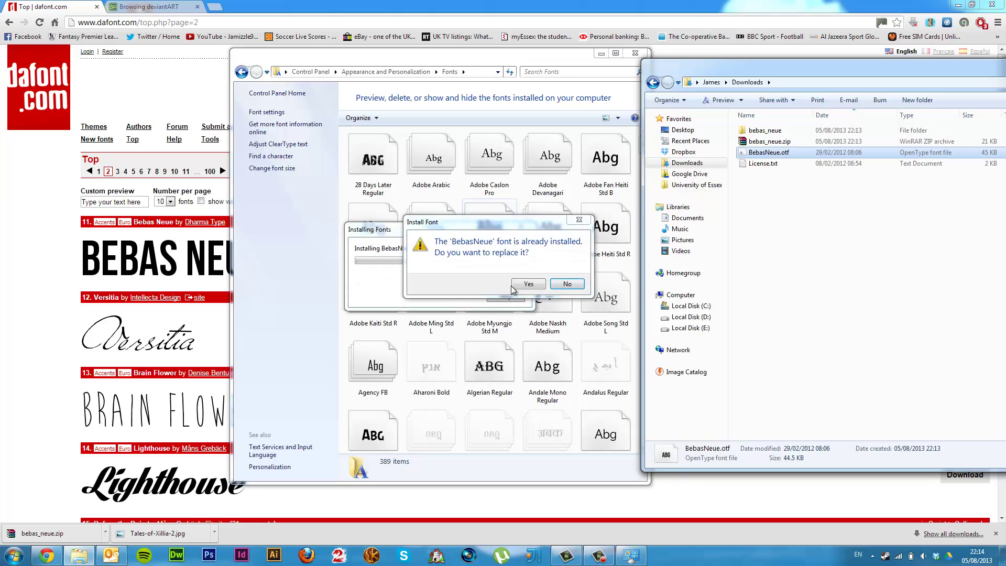
left_click(527, 284)
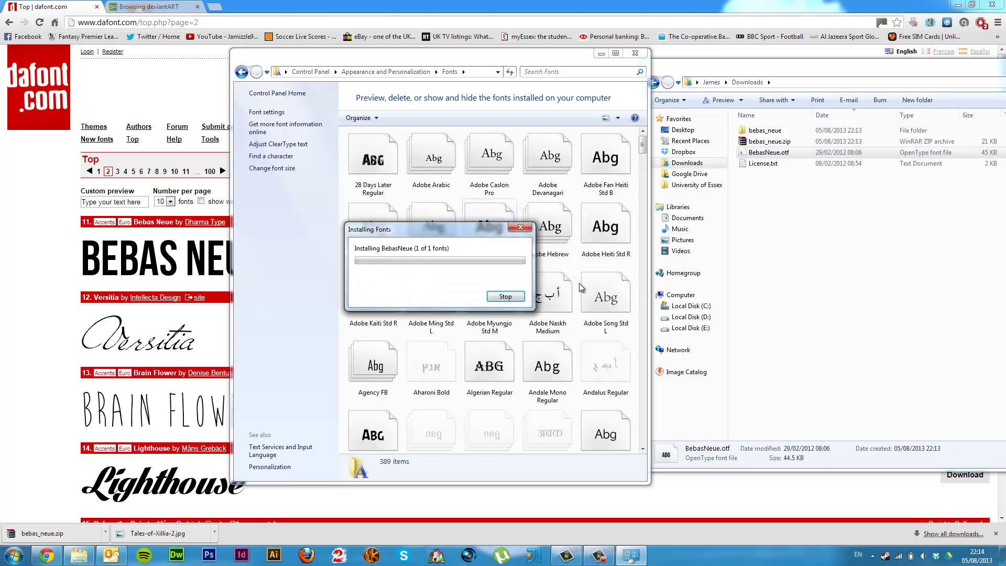
left_click(746, 266)
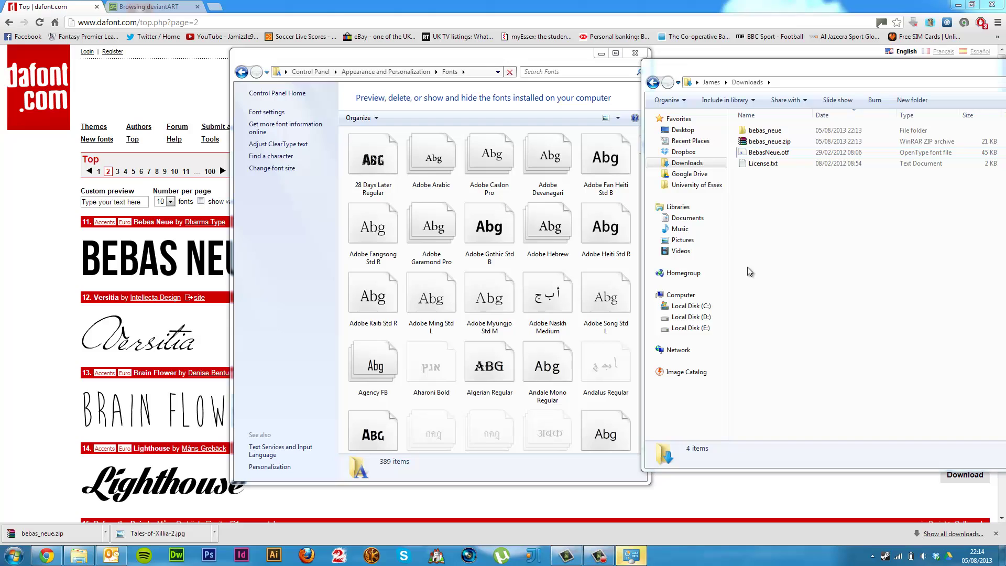
left_click_drag(807, 349, 791, 128)
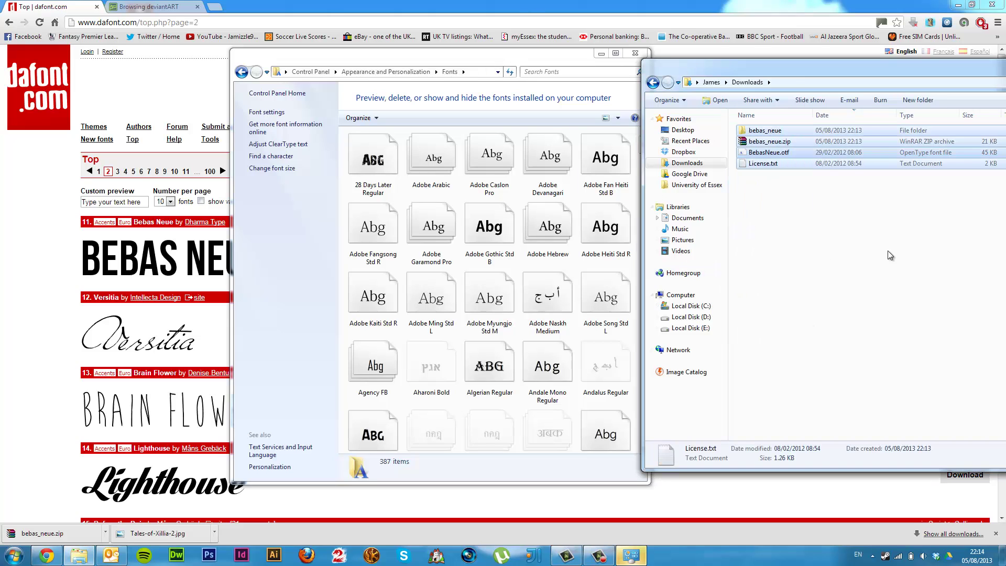
right_click(831, 160)
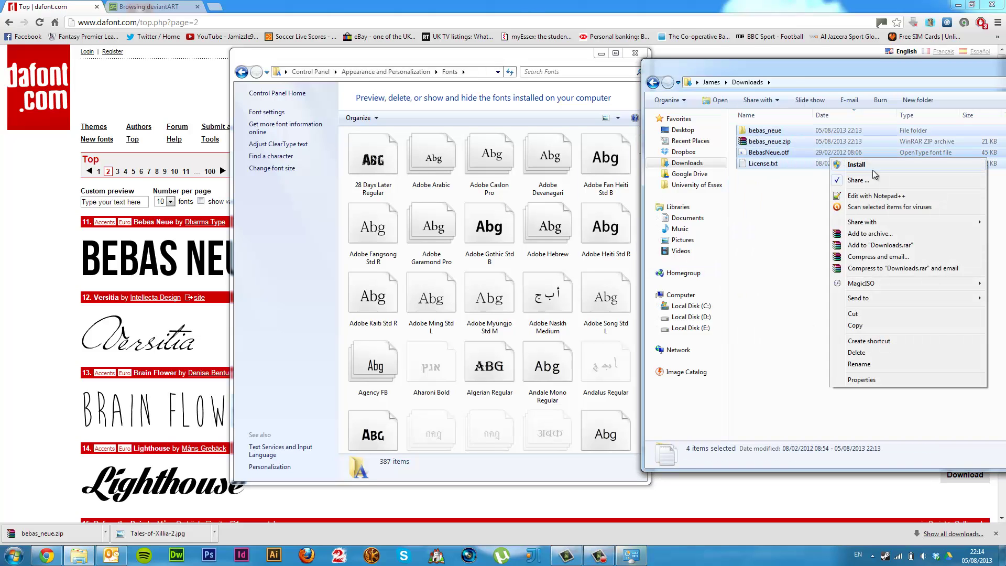
left_click(769, 205)
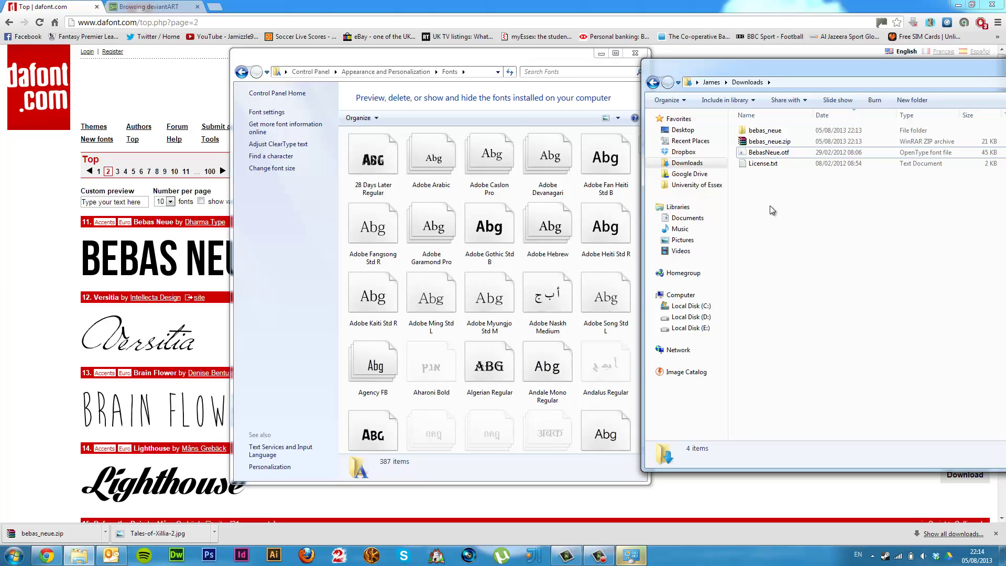
- Close the Downloads window and the Fonts window so that only the browser remains
left_click_drag(699, 71, 598, 72)
left_click_drag(664, 73, 285, 76)
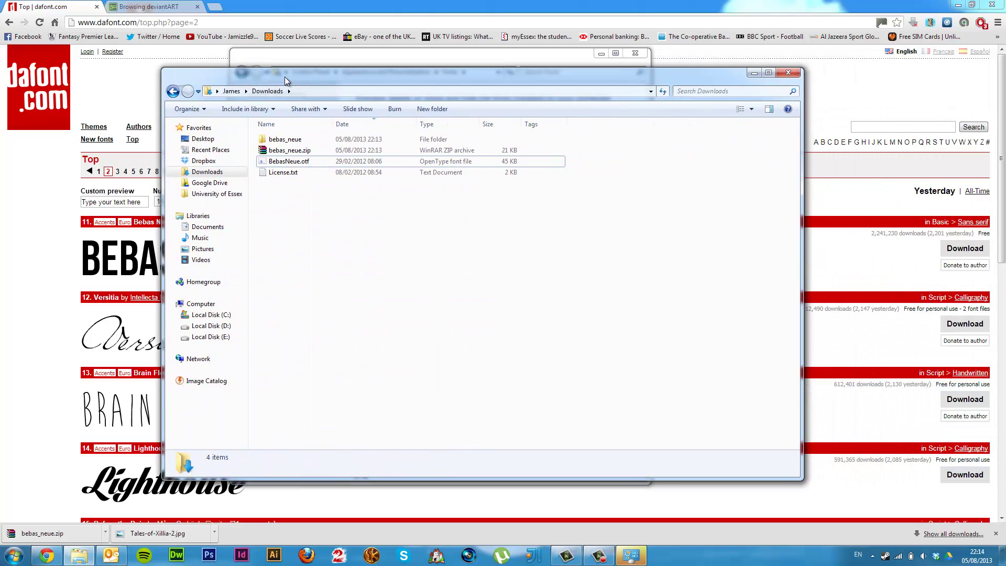
left_click(788, 73)
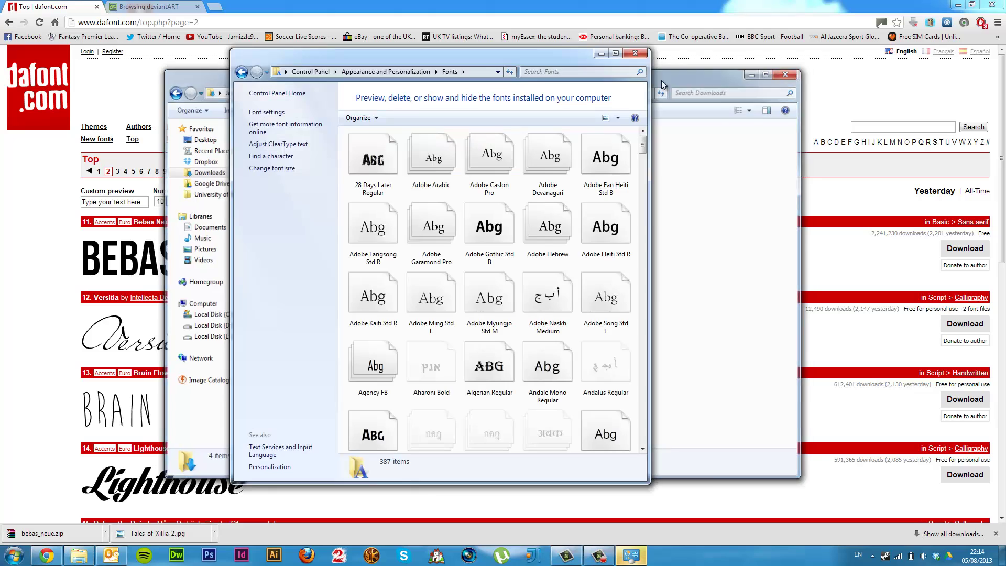
left_click(635, 54)
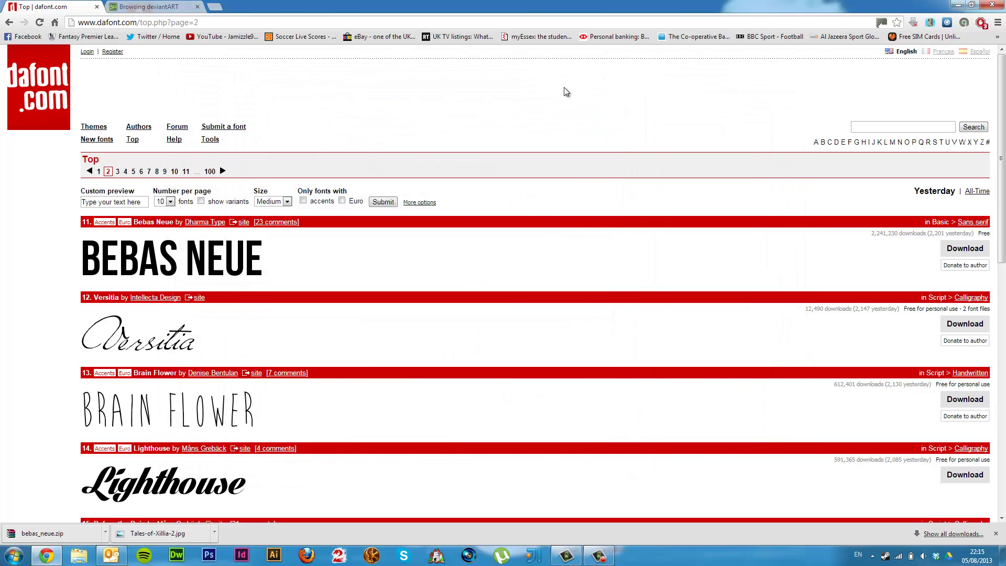
- Switch to the deviantART results for "photoshop brushes" and open the "Brushes for Photoshop" deviation with the Claxa splatter artwork
left_click(152, 6)
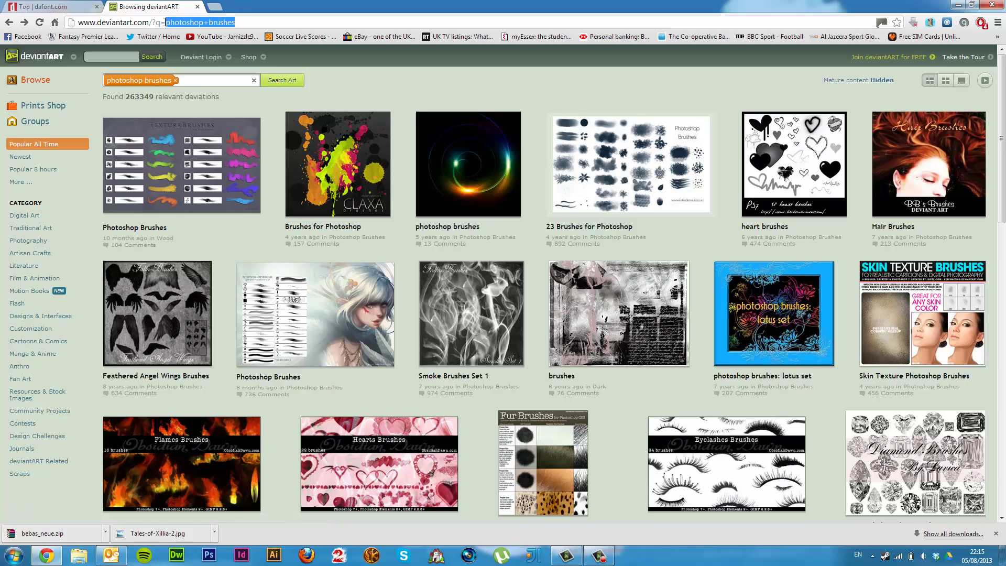
left_click(191, 80)
left_click(196, 79)
left_click(375, 80)
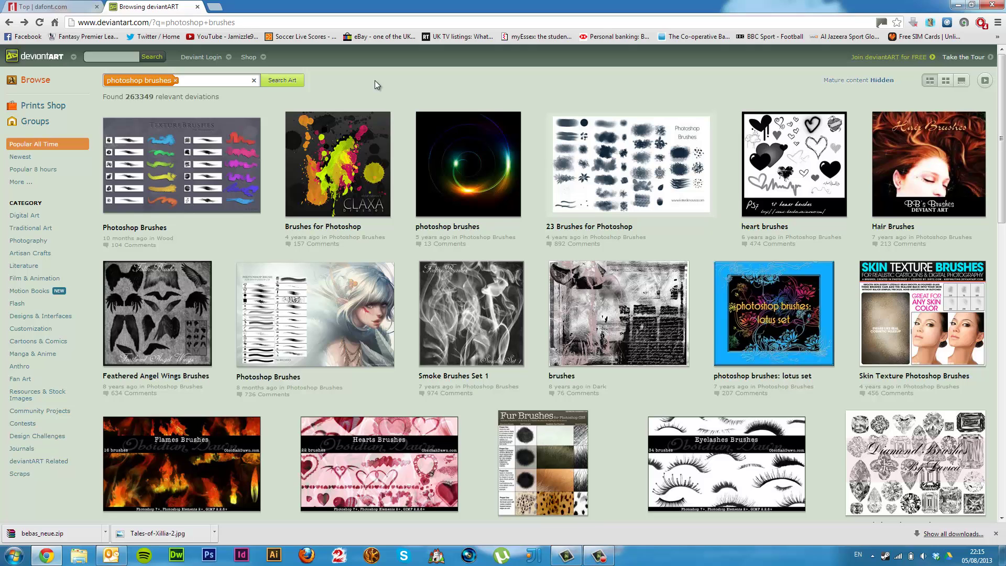
left_click(367, 146)
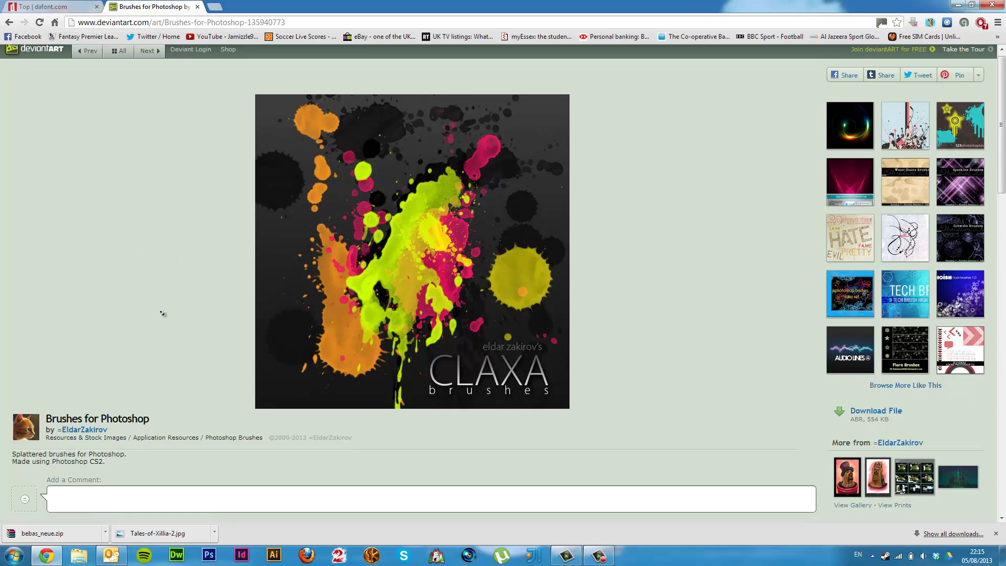
- Download the ABR brush file from the "Brushes for Photoshop" page
scroll(140, 370, "down", 2)
left_click_drag(112, 375, 52, 375)
left_click(296, 157)
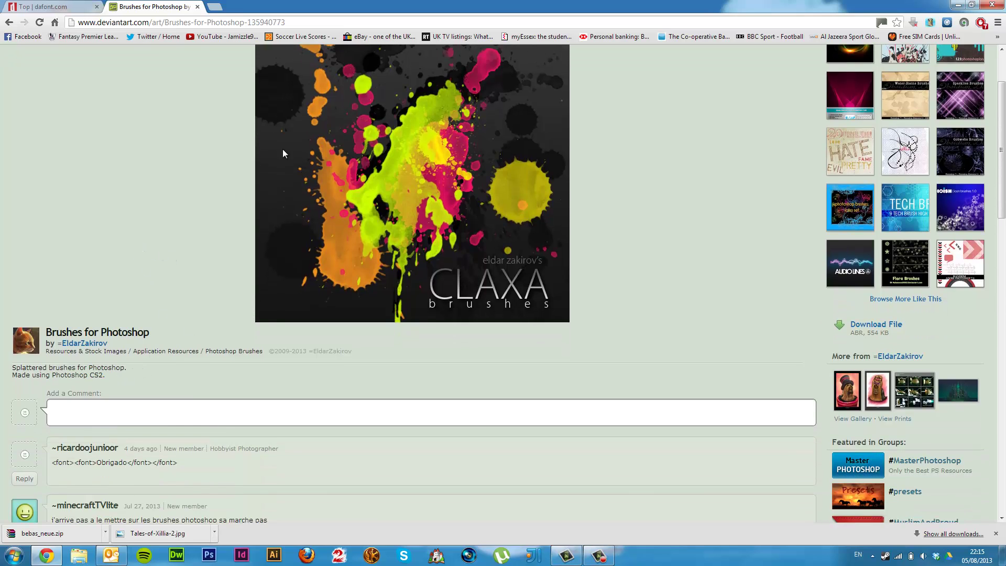
scroll(514, 92, "up", 2)
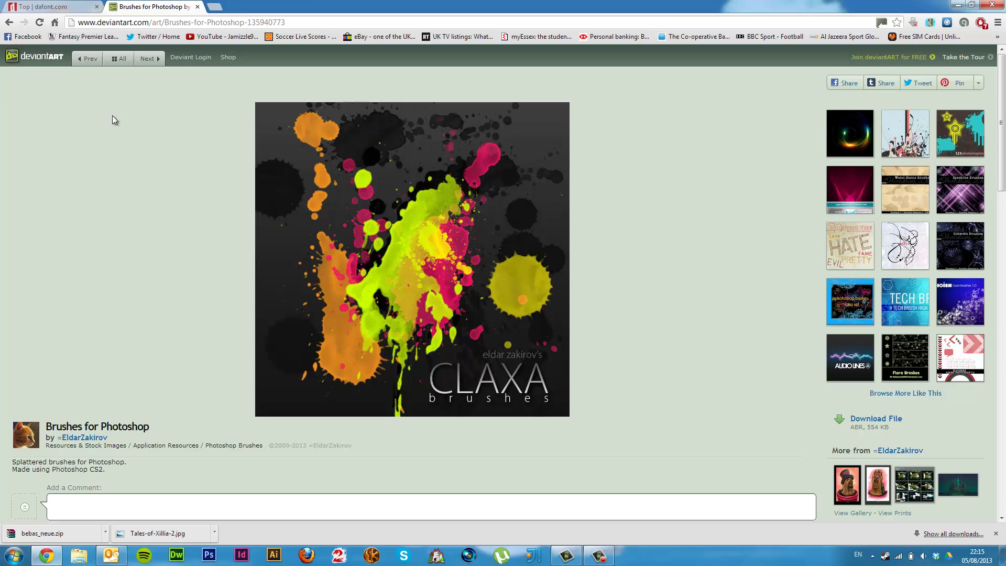
scroll(726, 223, "down", 3)
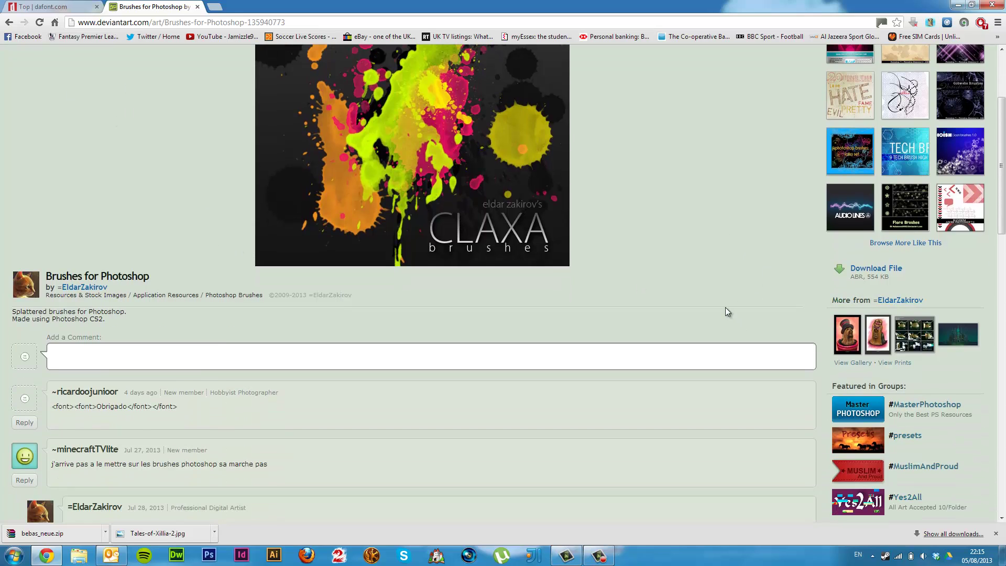
left_click(883, 273)
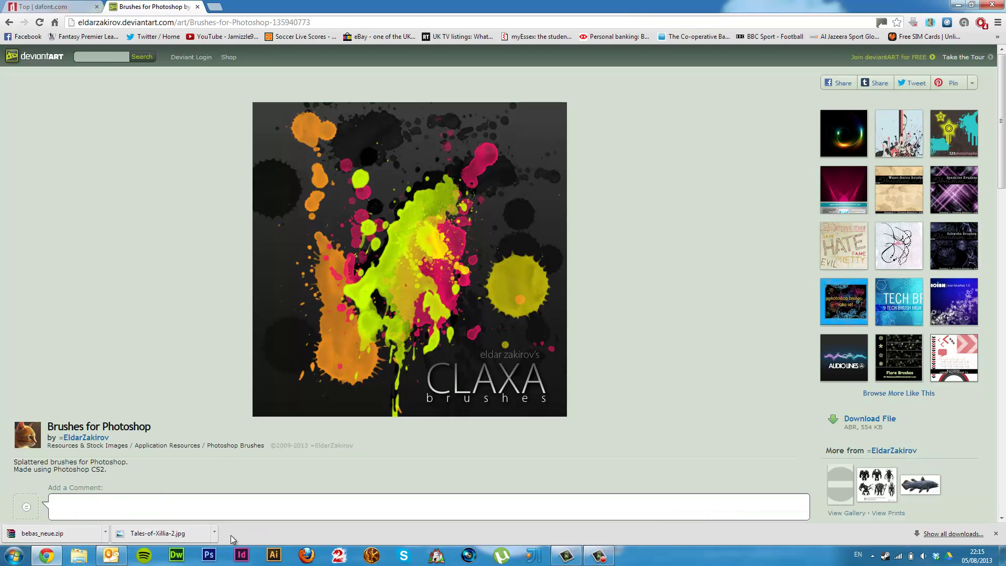
left_click(214, 534)
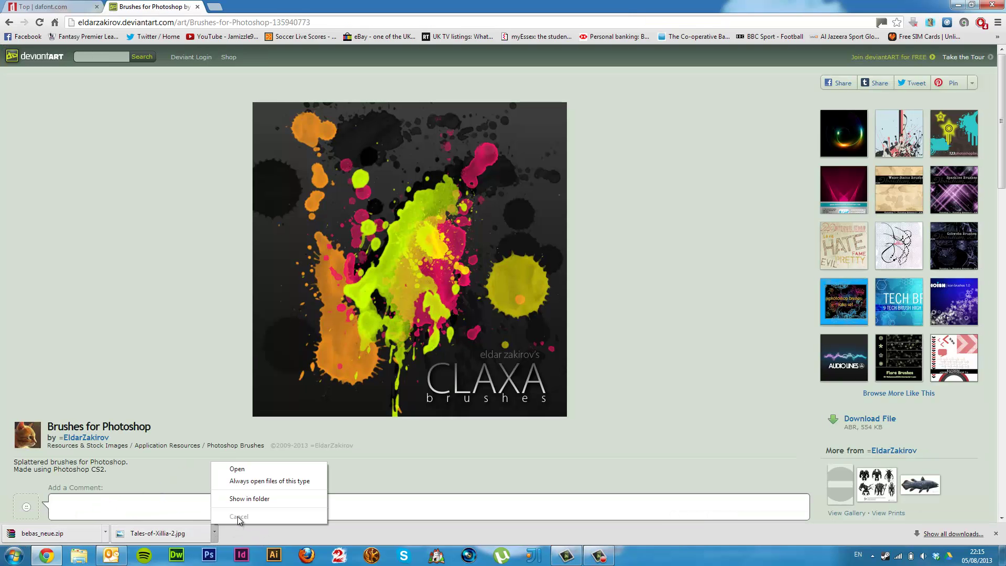
left_click(427, 518)
scroll(830, 414, "down", 2)
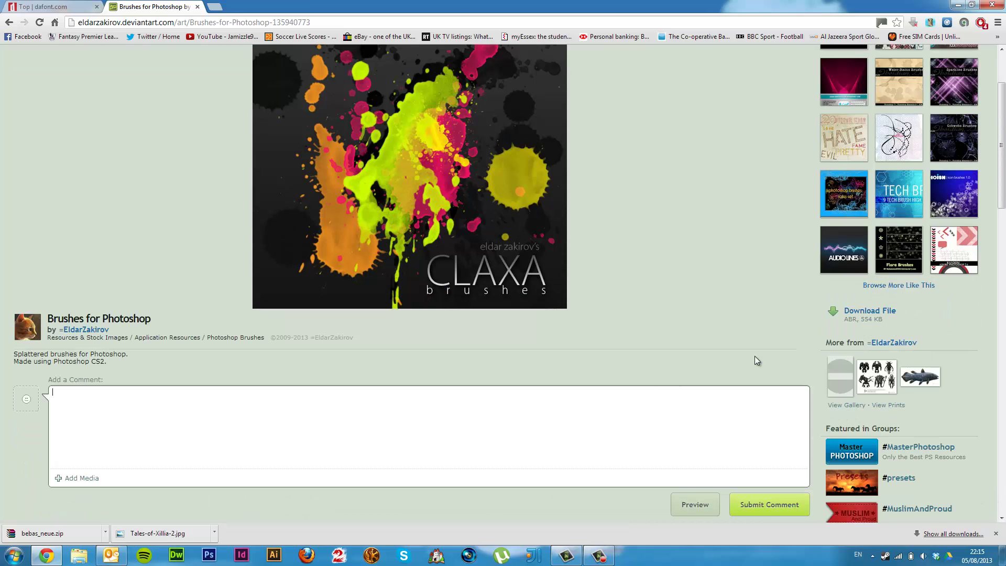
left_click(870, 311)
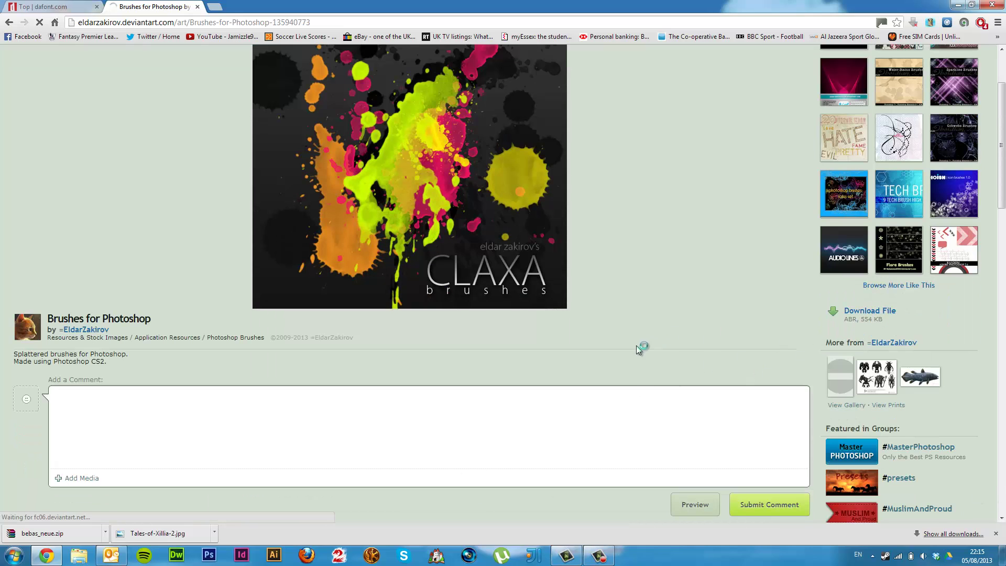
- In the Windows Downloads folder, widen the Name column and copy the downloaded Brushes_for_Photoshop ABR file
left_click(79, 555)
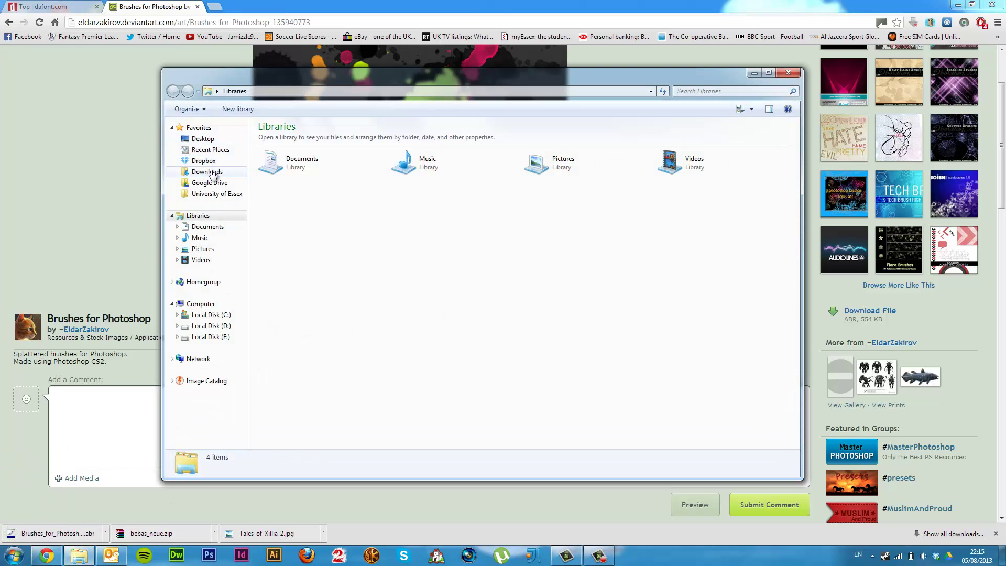
left_click(210, 173)
left_click(309, 153)
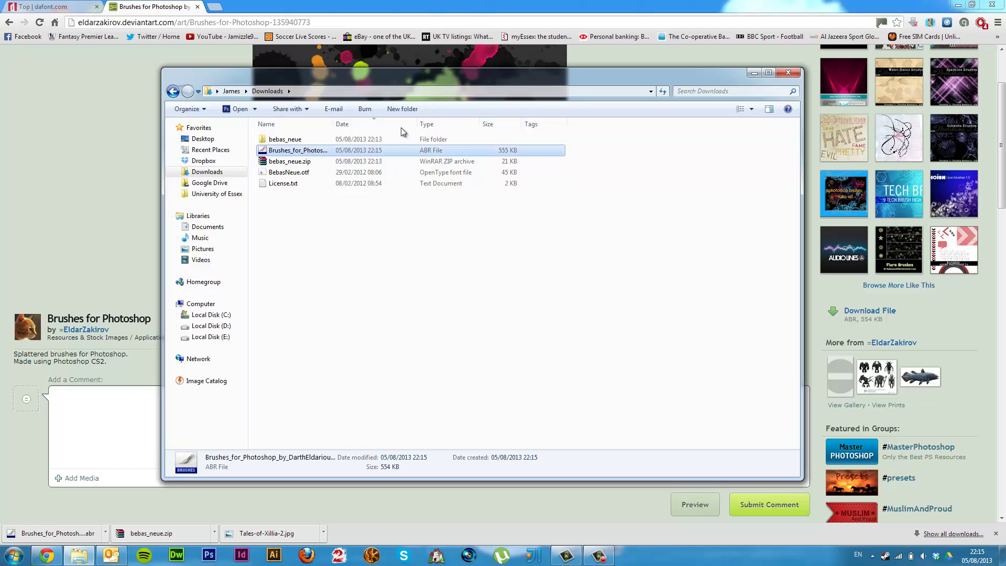
left_click_drag(332, 123, 431, 123)
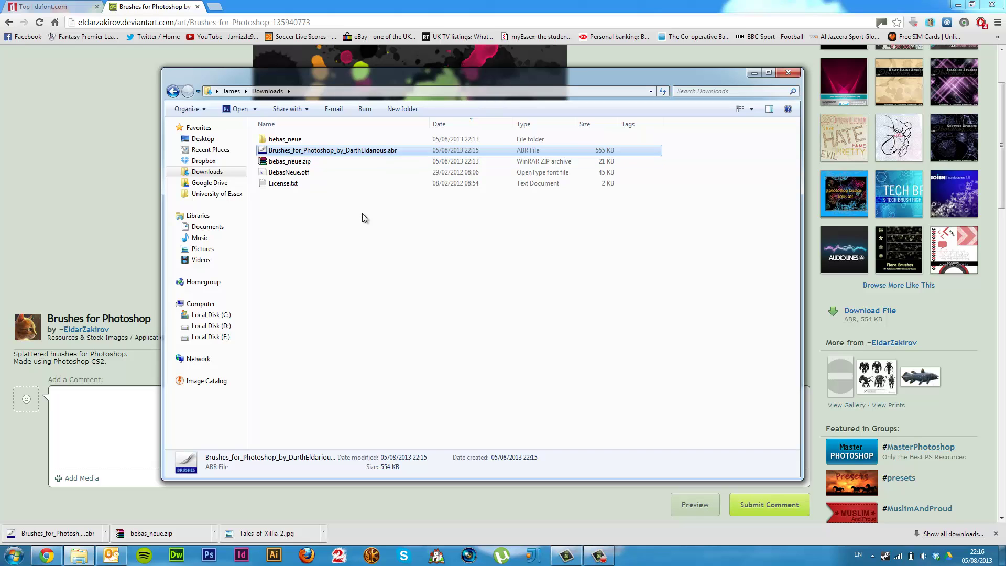
right_click(370, 151)
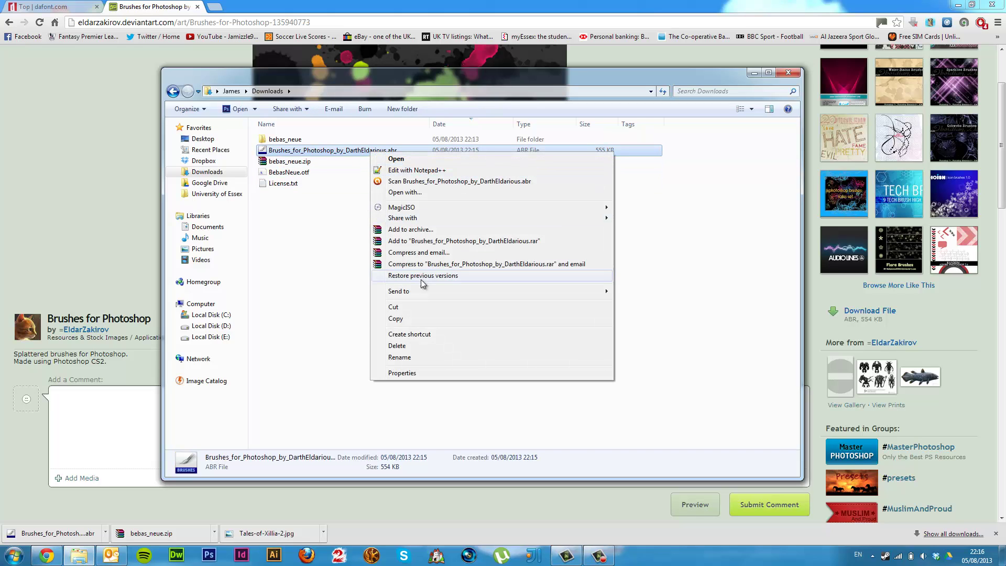
left_click(404, 316)
- Go to the Brushes folder at C:\Program Files\Adobe\Adobe Photoshop CS6 (64 Bit)\Presets\Brushes
left_click(229, 316)
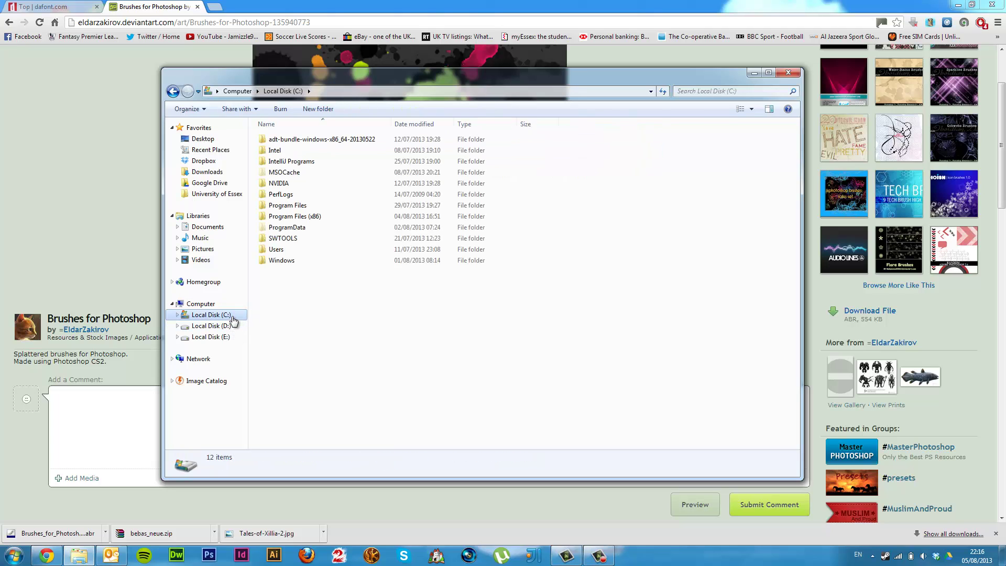
double_click(301, 205)
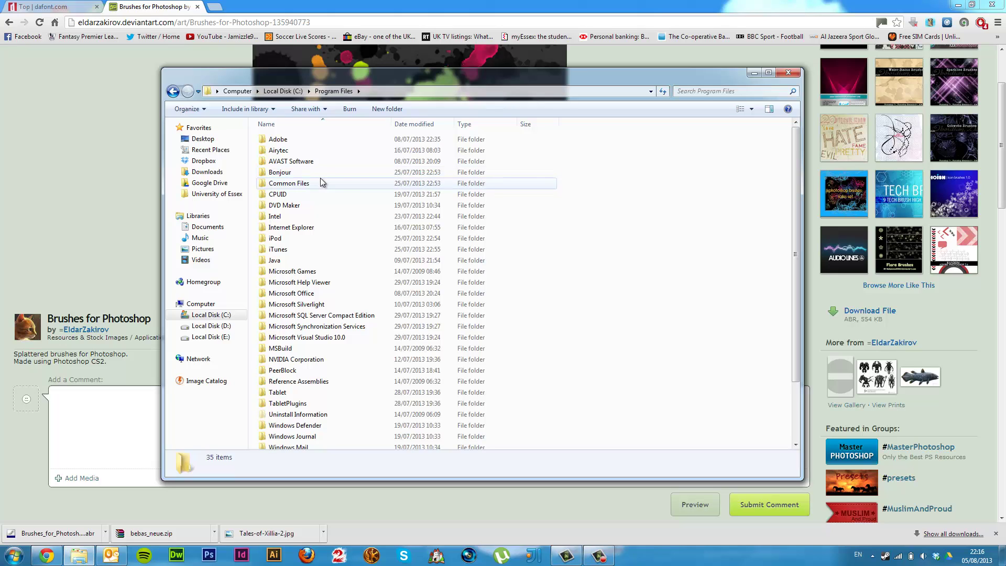
left_click(319, 294)
double_click(294, 140)
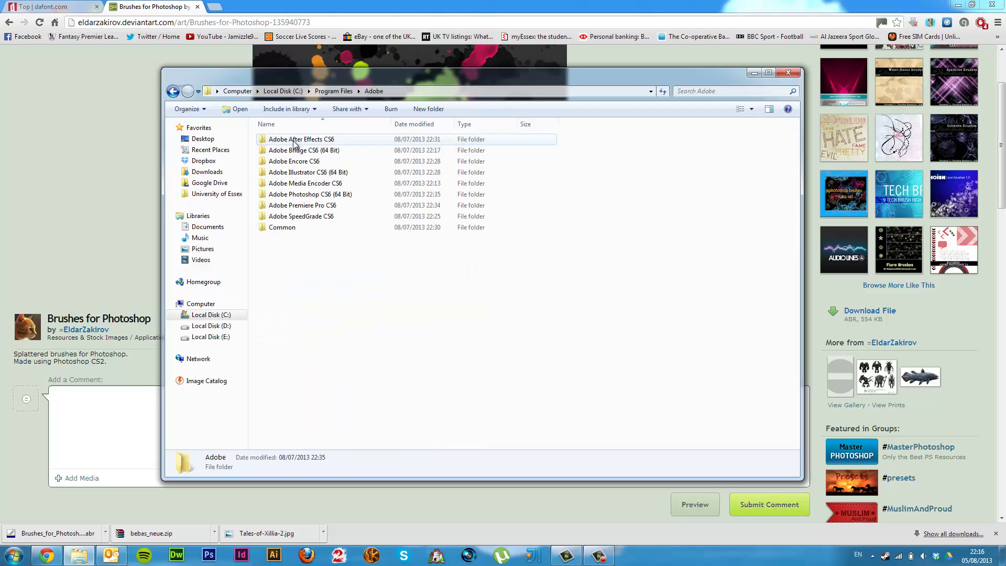
double_click(322, 196)
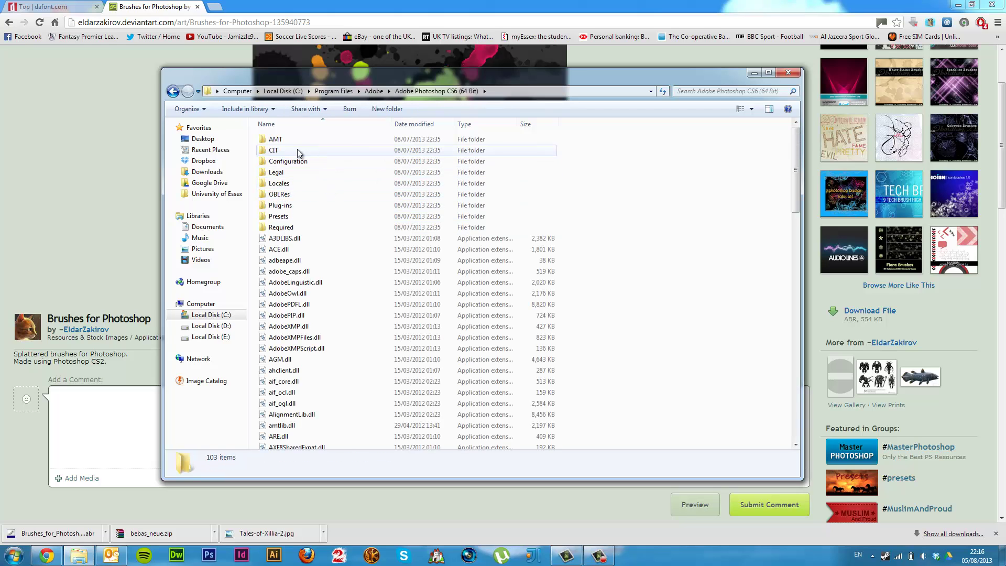
double_click(285, 217)
double_click(286, 173)
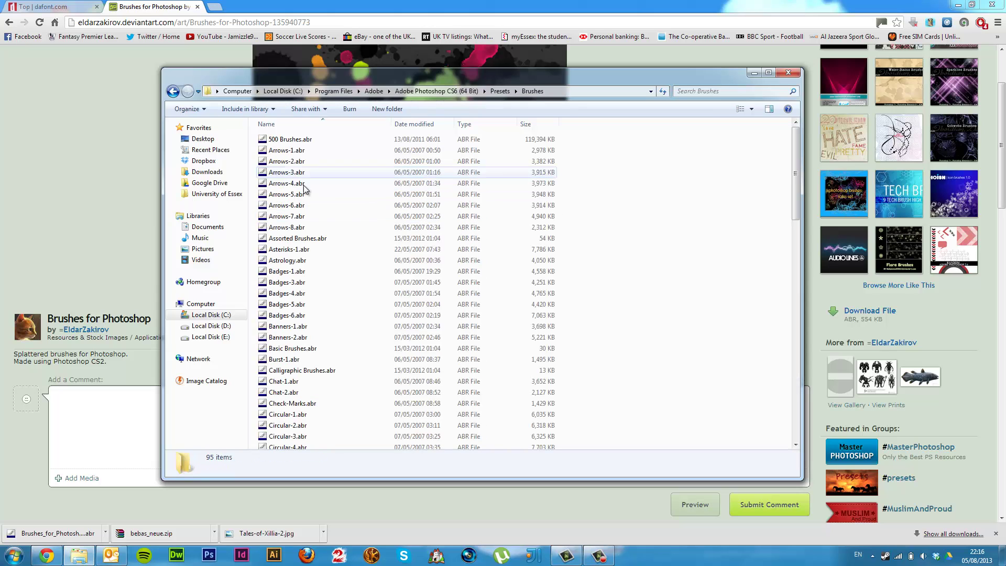
- Paste the copied ABR file into the Photoshop Brushes folder, granting administrator permission for the copy
key("ctrl+v")
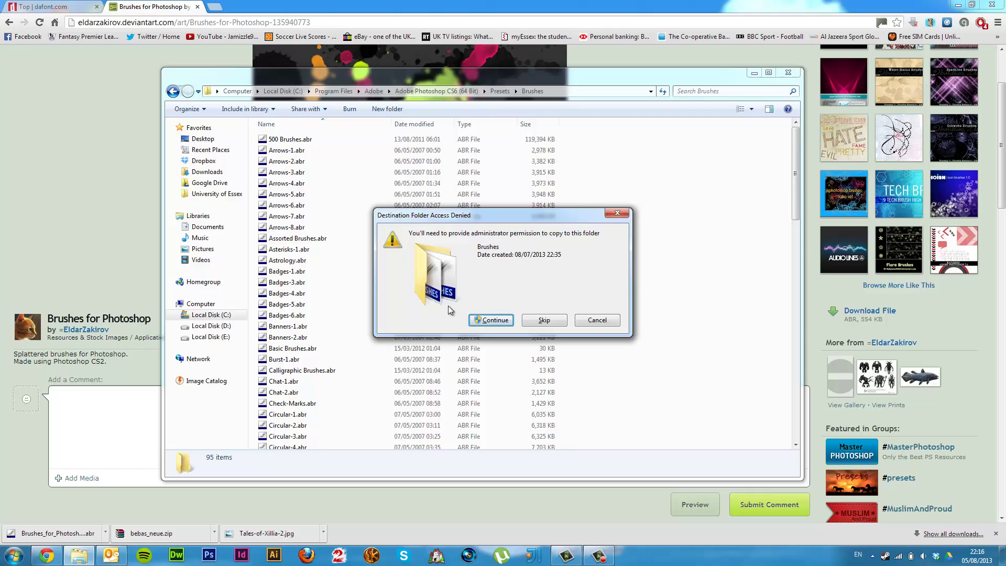
left_click(503, 319)
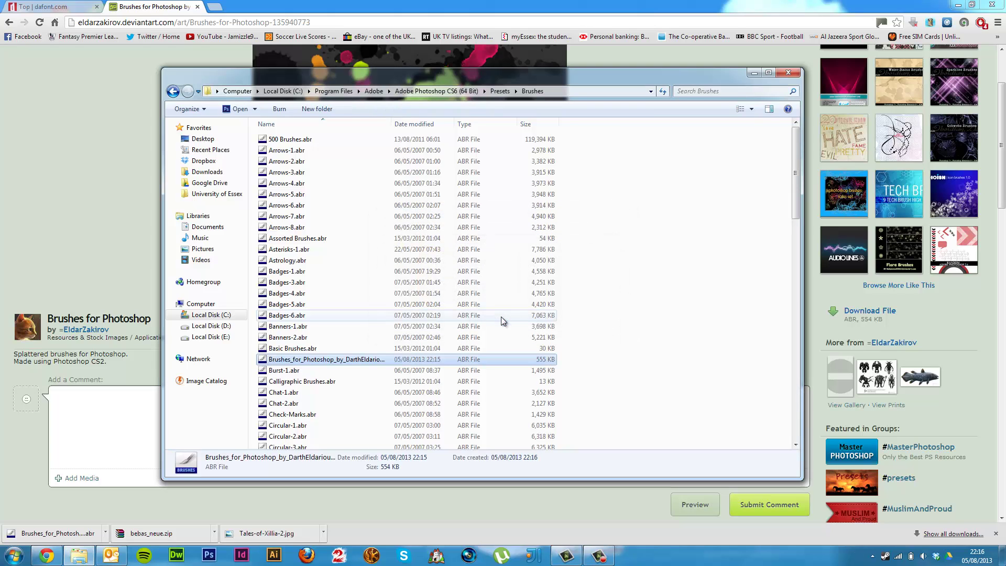
left_click(623, 360)
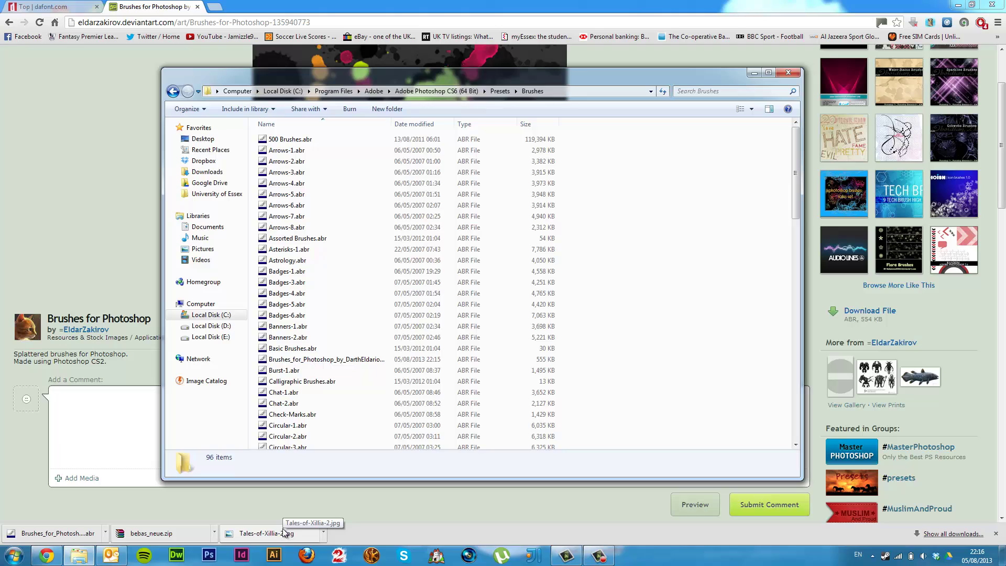
- Launch Photoshop and create a new document 500 pixels wide and 500 pixels high
left_click(219, 561)
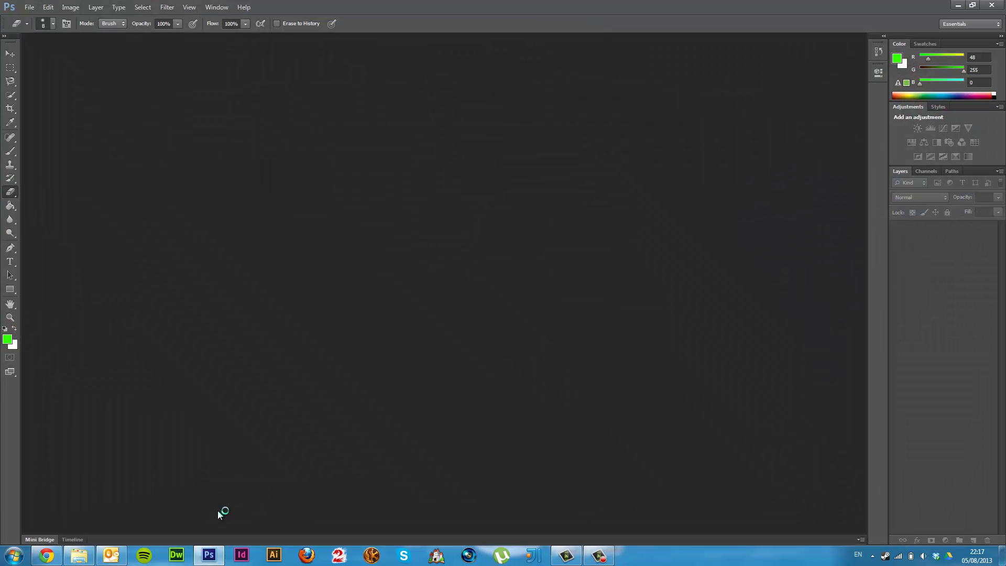
left_click(29, 6)
left_click(37, 17)
double_click(475, 191)
type("500")
key("Tab")
key("Tab")
type("500")
key("Return")
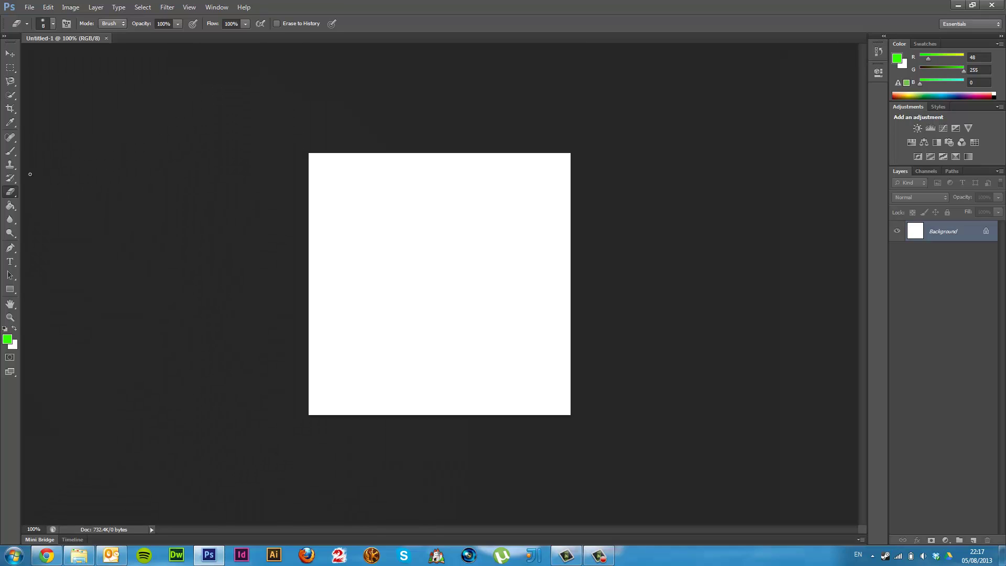
- With the Brush tool, load the Brushes_for_Photoshop_by_DarthEldarious preset set, replacing the current brushes
left_click(10, 151)
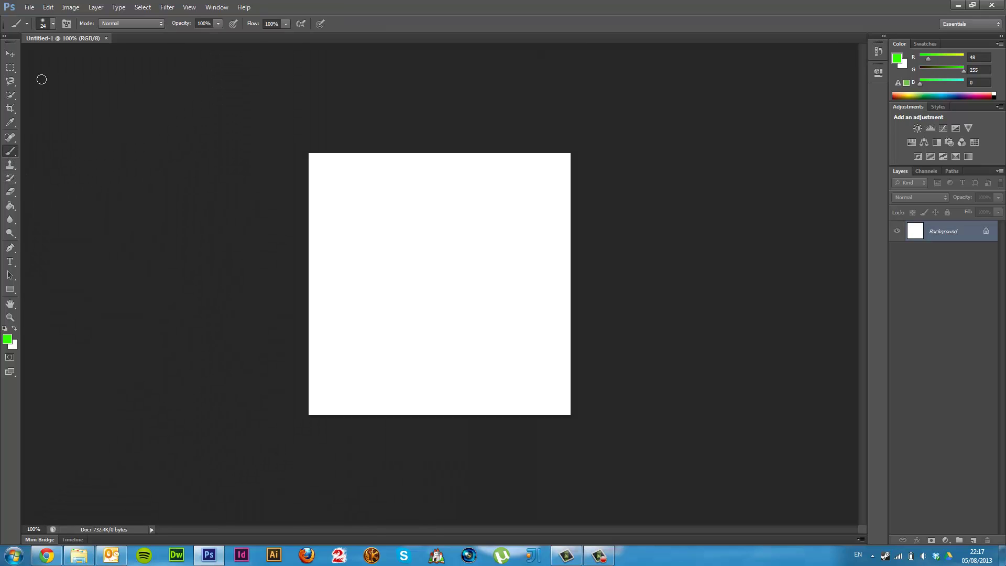
left_click(54, 25)
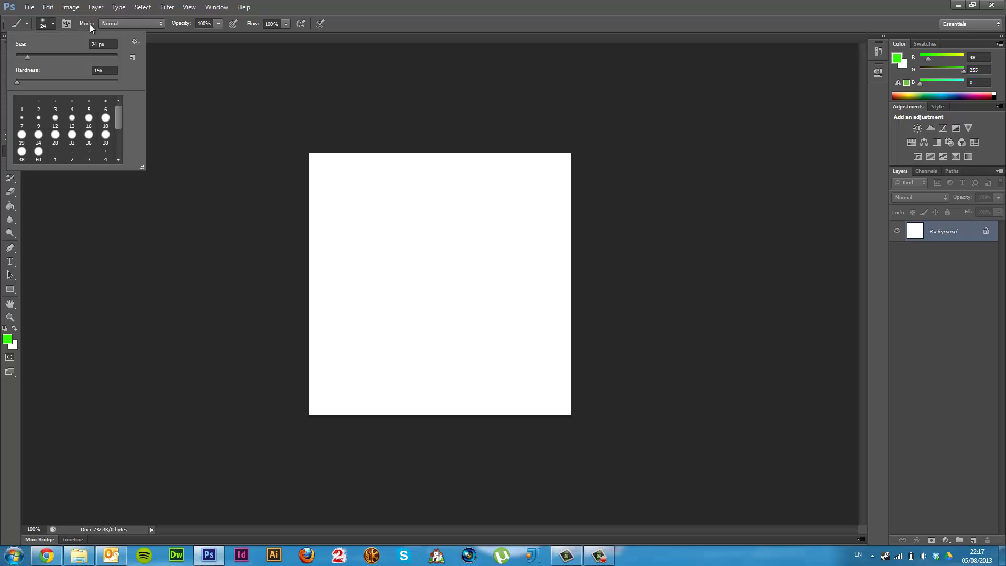
left_click(135, 41)
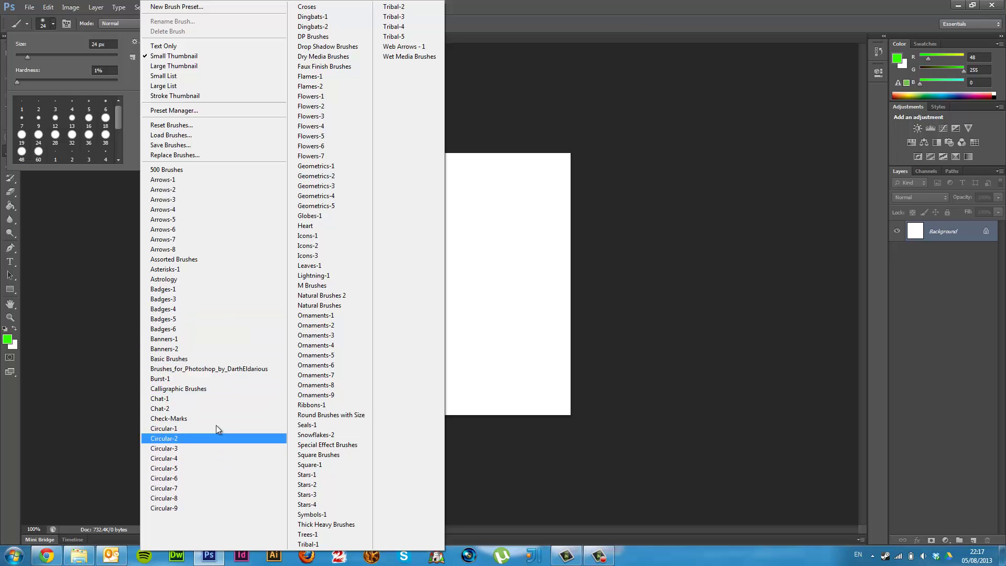
left_click(196, 370)
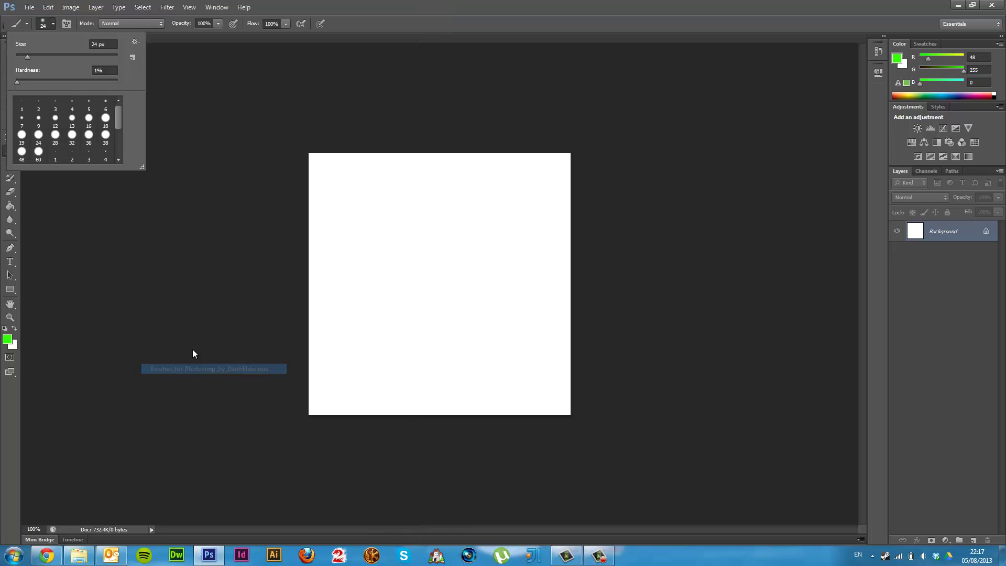
left_click(457, 208)
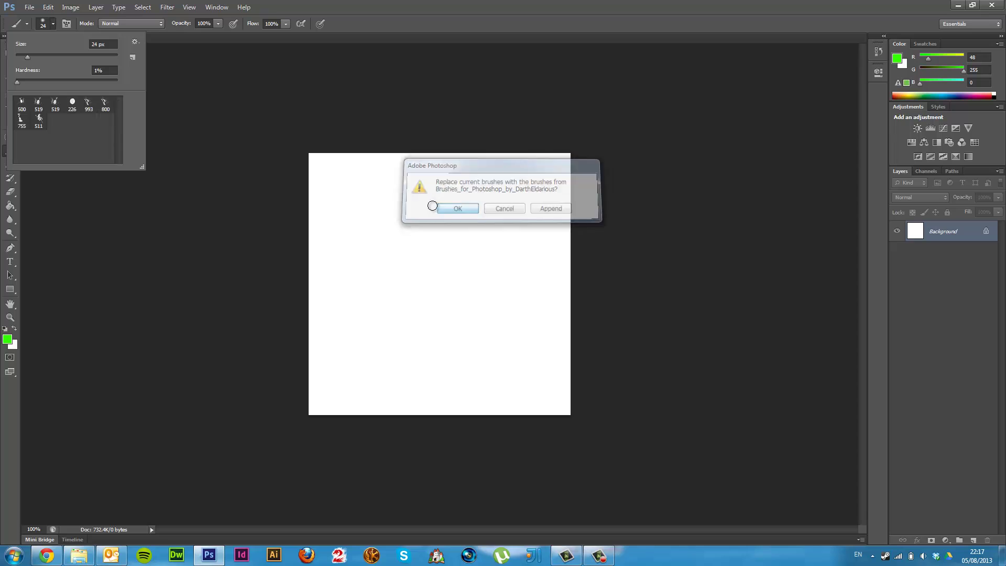
- Choose the 511 px splatter brush and set the foreground colour to black (000000)
left_click(39, 120)
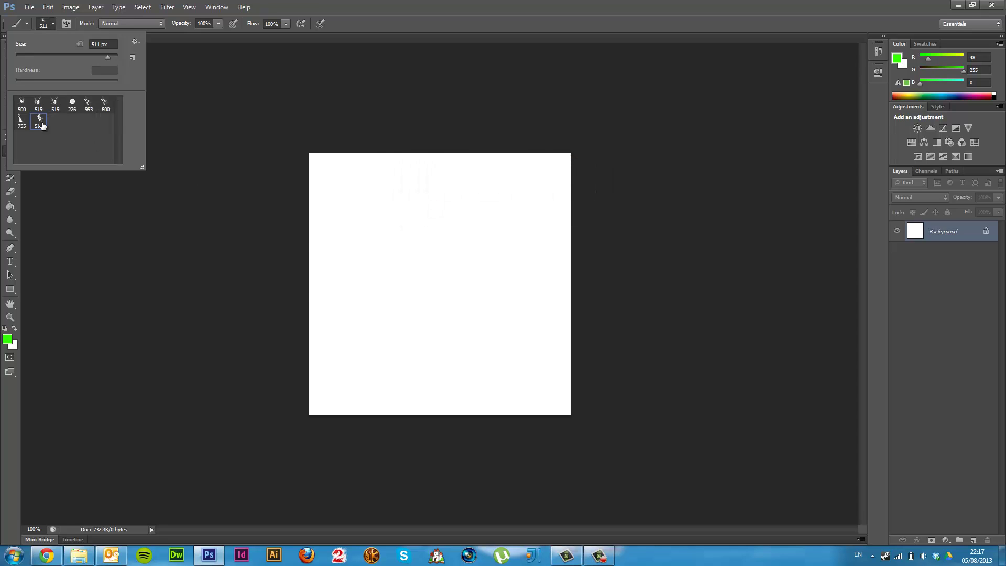
left_click(7, 340)
left_click(53, 466)
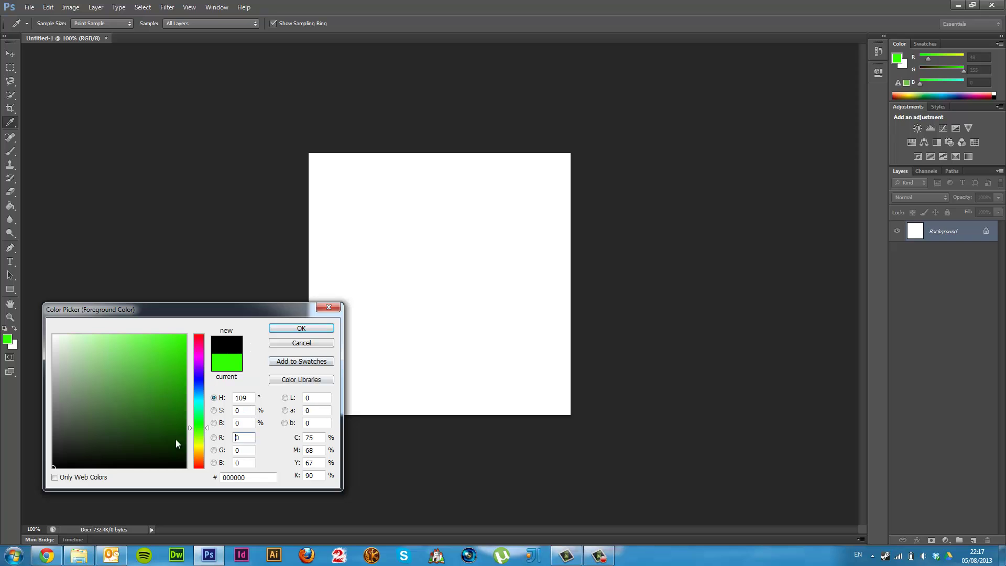
left_click(302, 328)
- Stamp four black splatters across the canvas, from the centre to both side edges
left_click(419, 276)
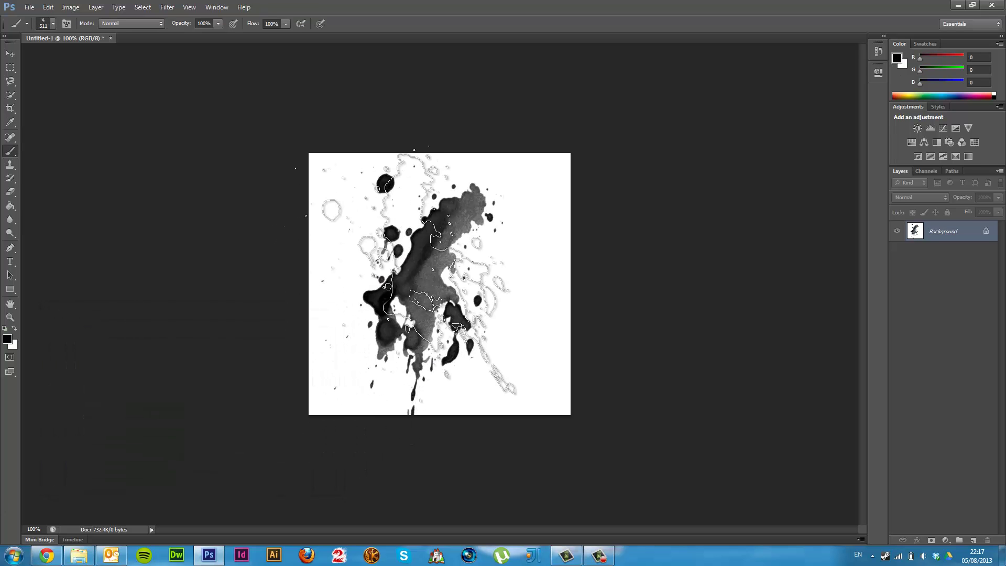
left_click(472, 273)
left_click(503, 262)
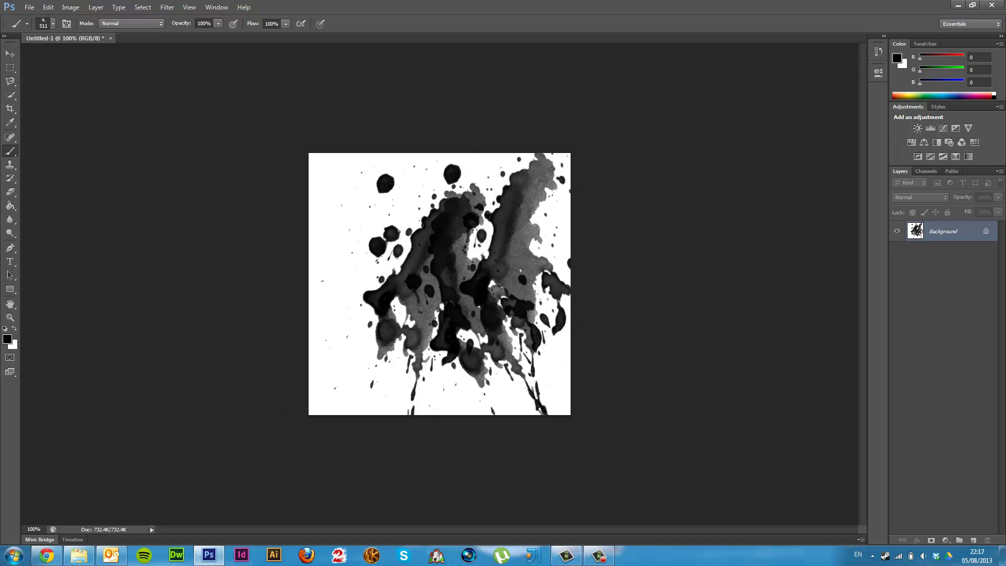
left_click(312, 267)
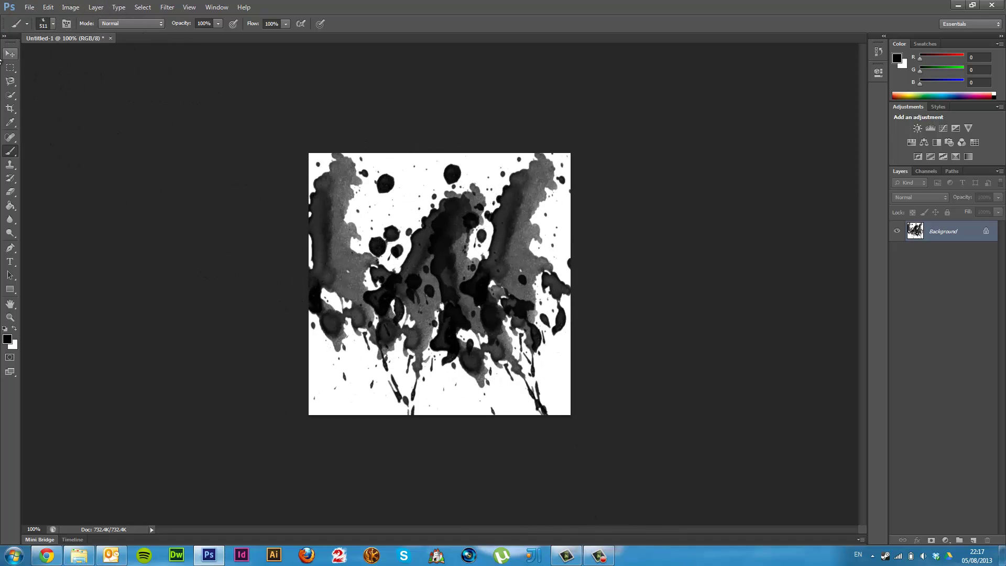
- Choose the second 519 px splatter brush and stamp it on the canvas, including near its lower left corner
left_click(53, 24)
left_click(58, 103)
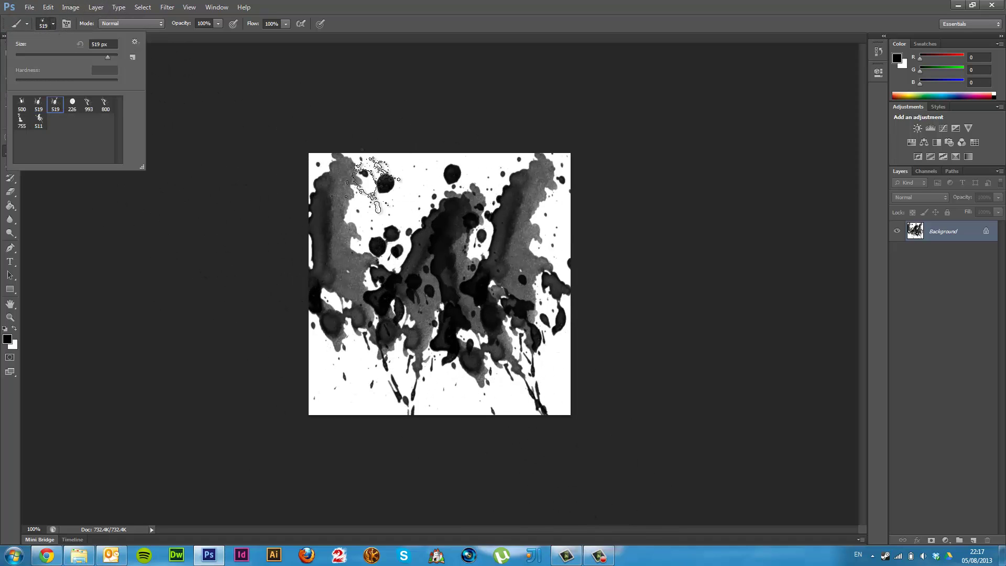
left_click(367, 391)
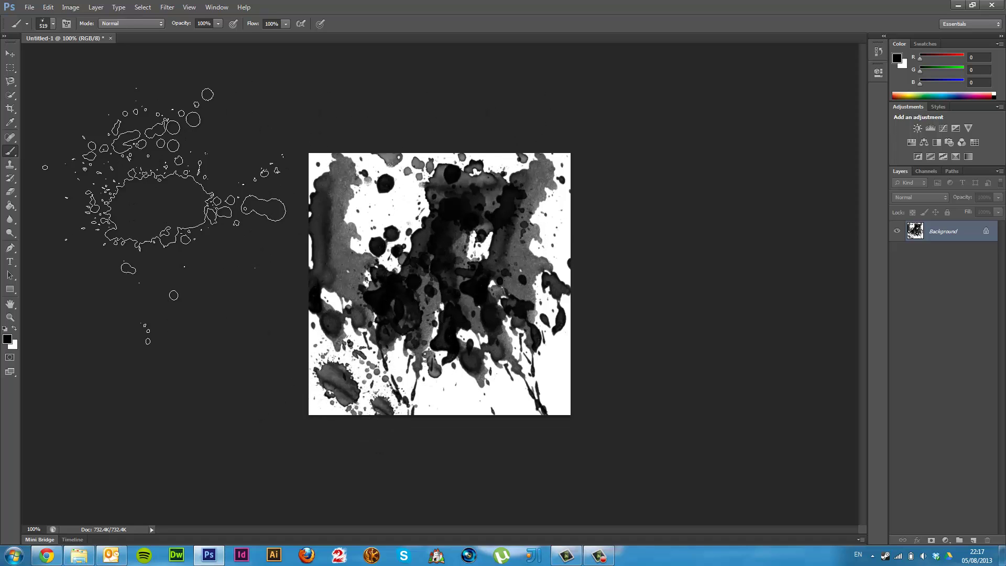
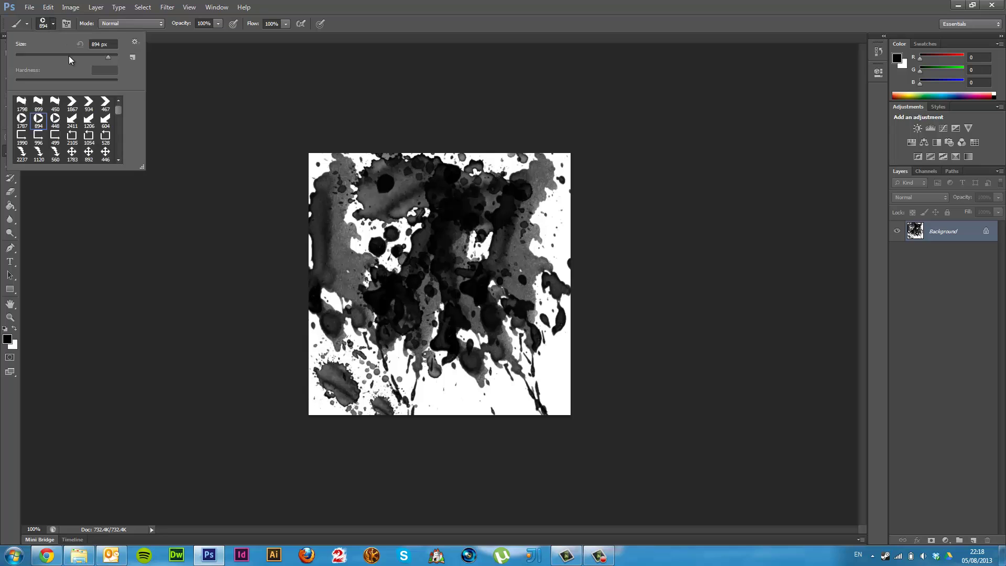
- Reduce the 894 px play-symbol brush to 57 px and stamp it three times in the lower right part of the canvas
left_click_drag(68, 56, 52, 60)
left_click(436, 397)
left_click(504, 389)
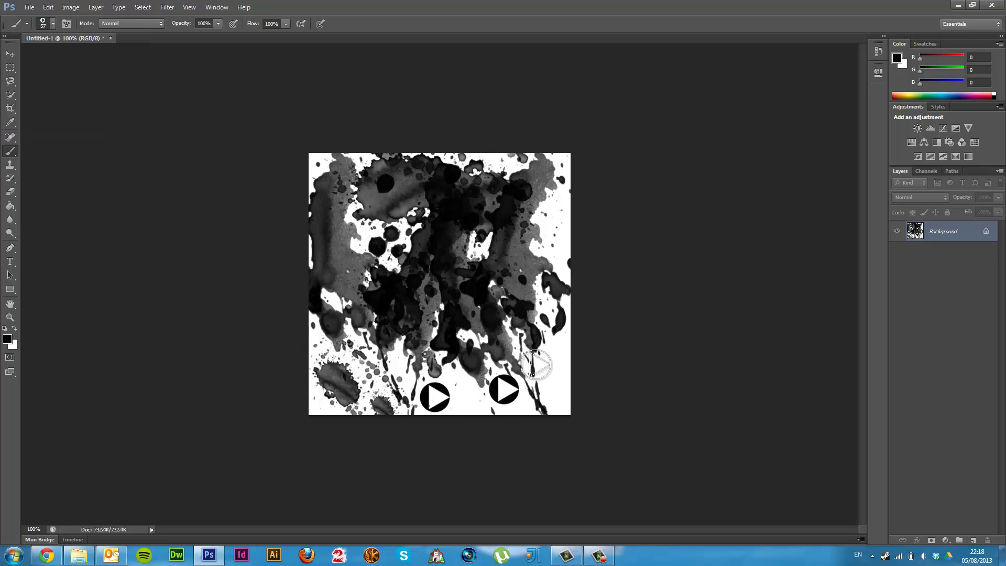
left_click(546, 357)
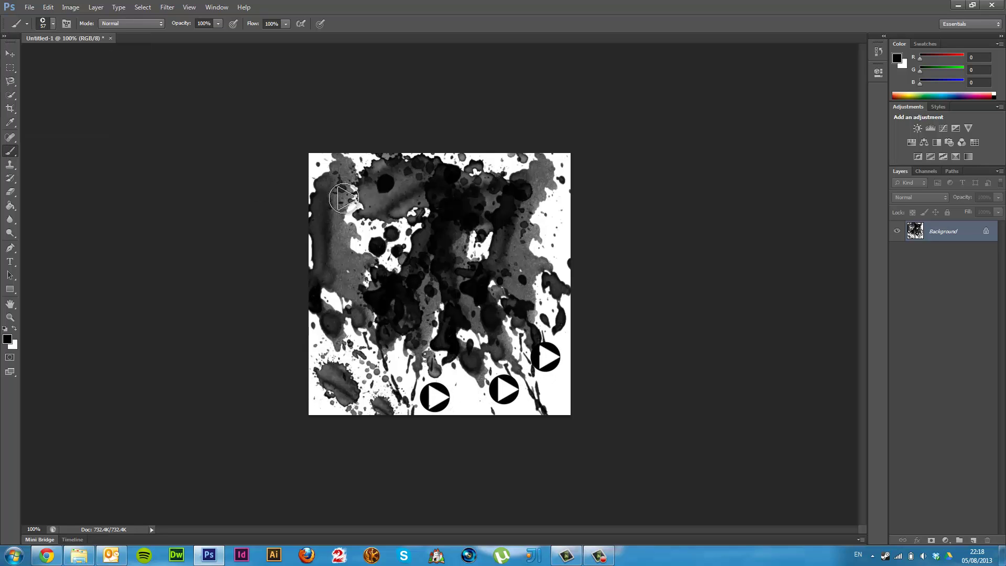
- Start the Load Brushes command from the brush presets to pick an ABR file
left_click(52, 24)
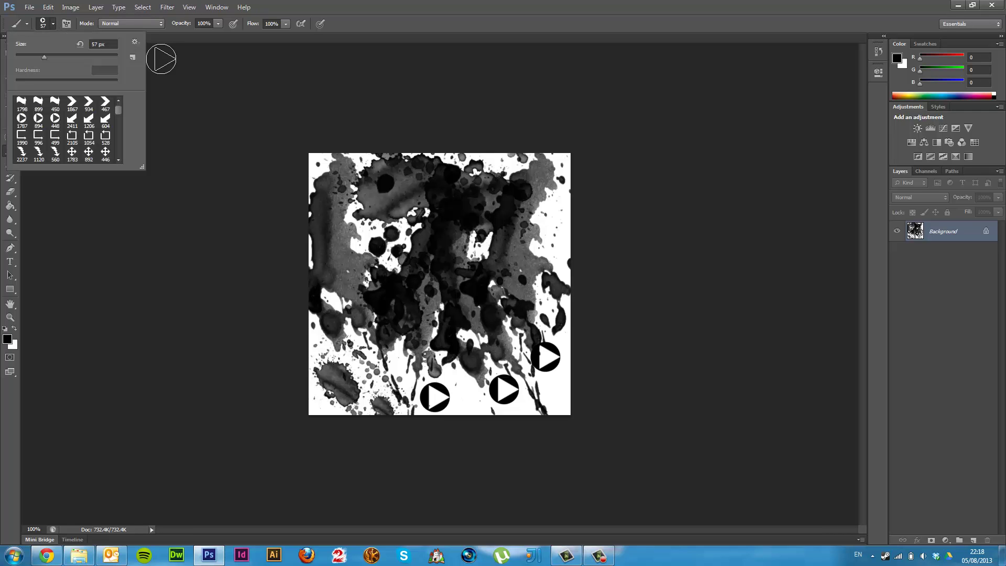
left_click(135, 43)
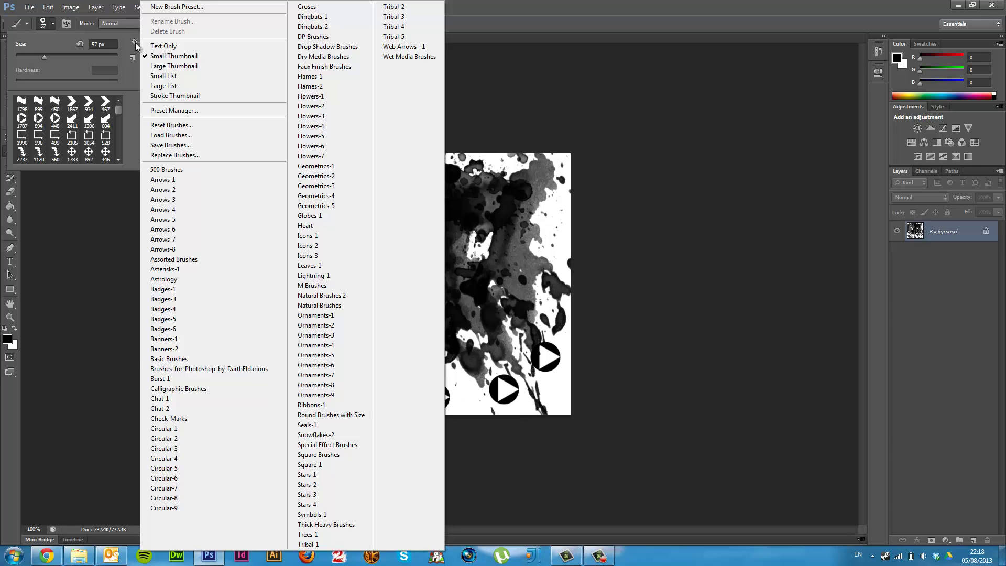
left_click(203, 134)
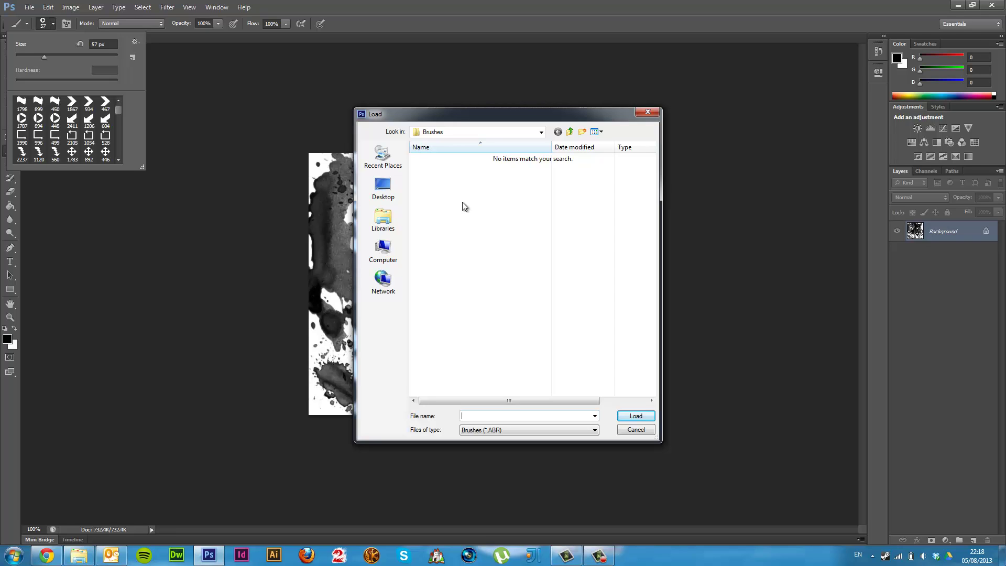
left_click(386, 195)
left_click(383, 220)
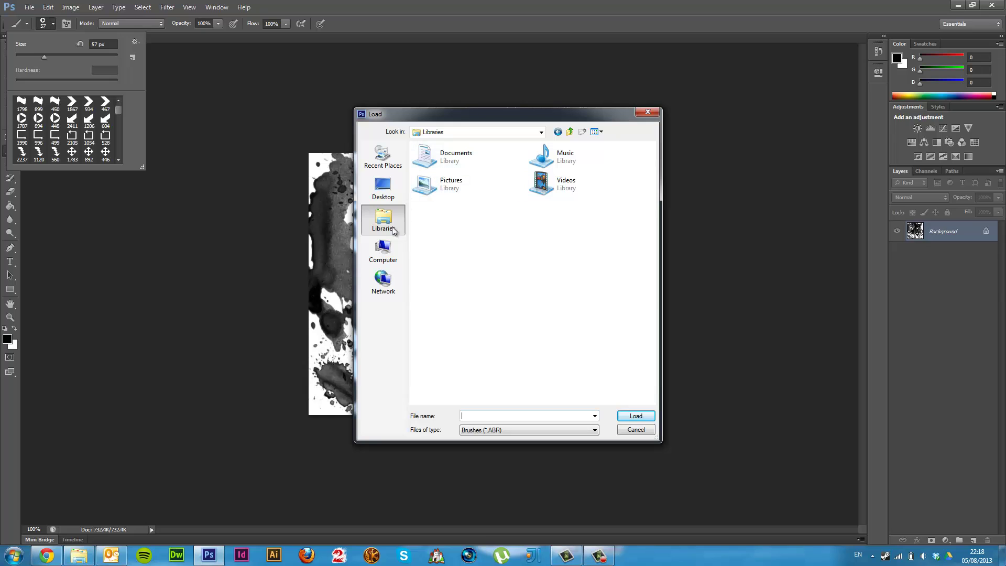
left_click(383, 156)
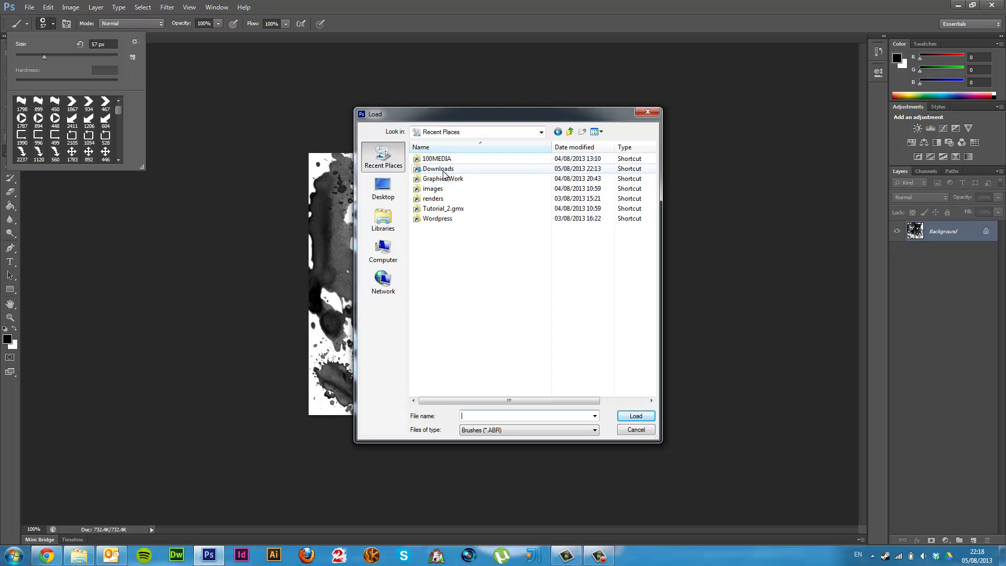
double_click(444, 170)
left_click(570, 131)
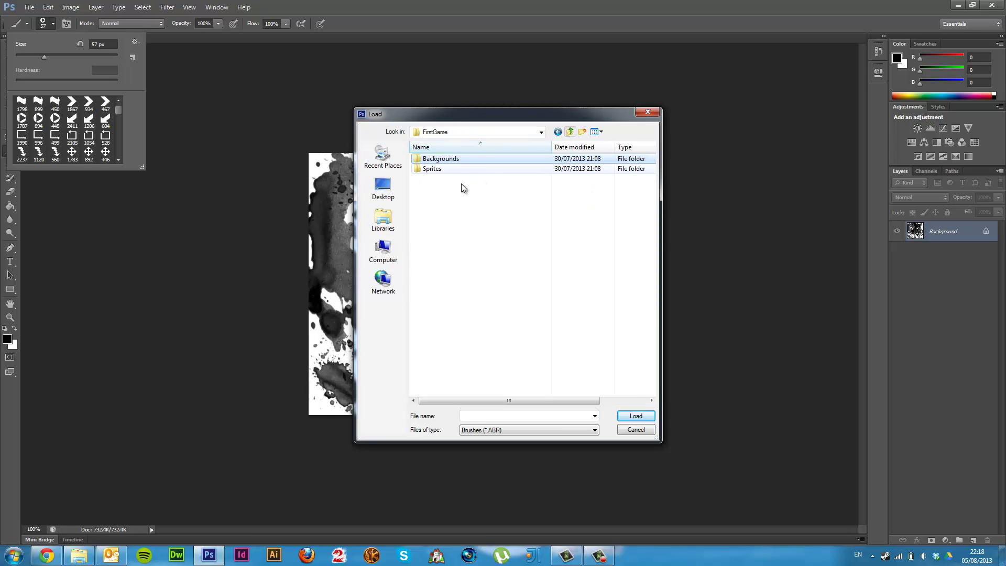
left_click(570, 132)
- Load Brushes_for_Photoshop_by_DarthEldarious.abr from the Downloads folder into the current brushes
left_click(398, 160)
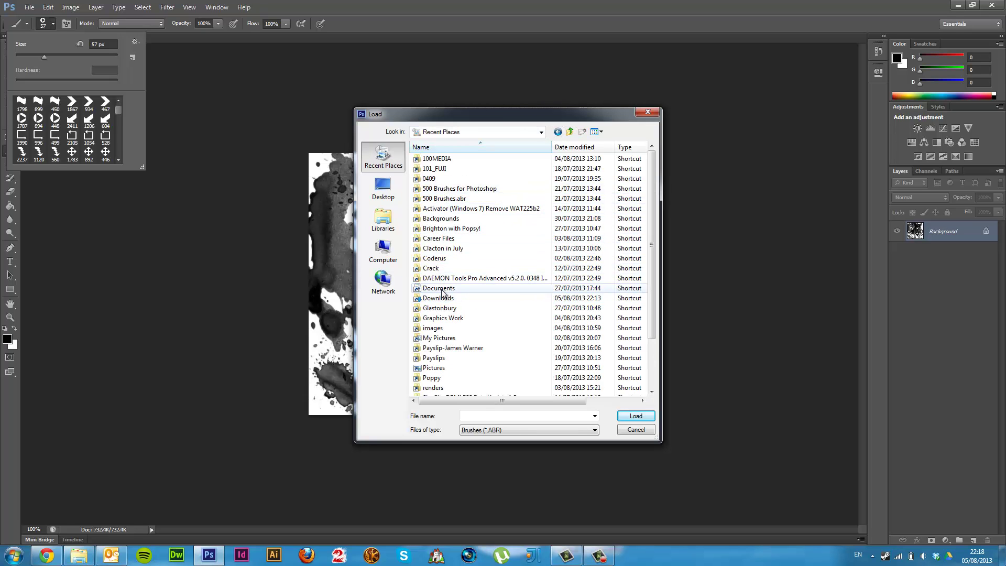
double_click(441, 299)
left_click(492, 181)
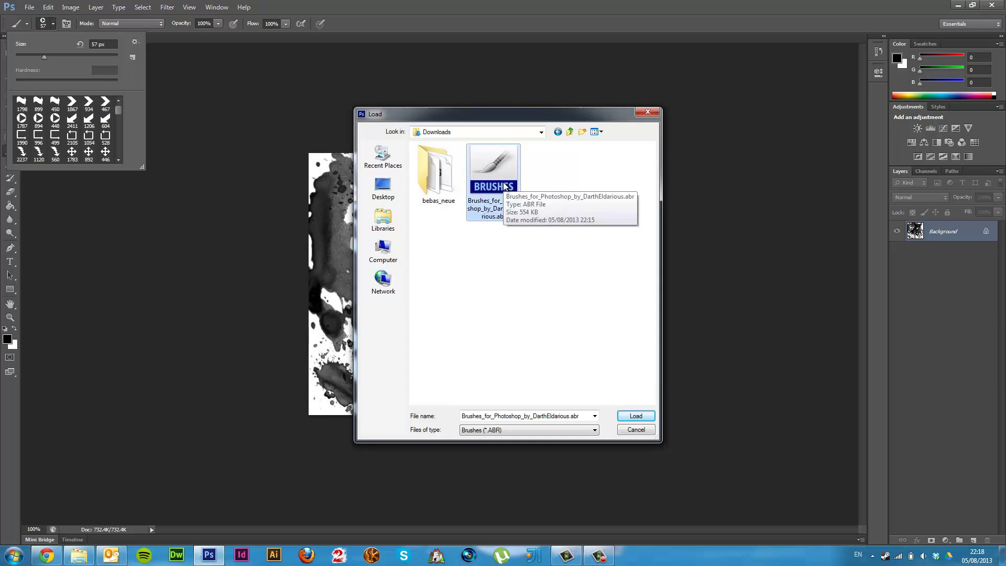
double_click(492, 181)
- Choose the loaded 511 px splatter brush at the end of the presets and stamp it near the canvas's right edge
left_click_drag(117, 112, 118, 156)
left_click(89, 154)
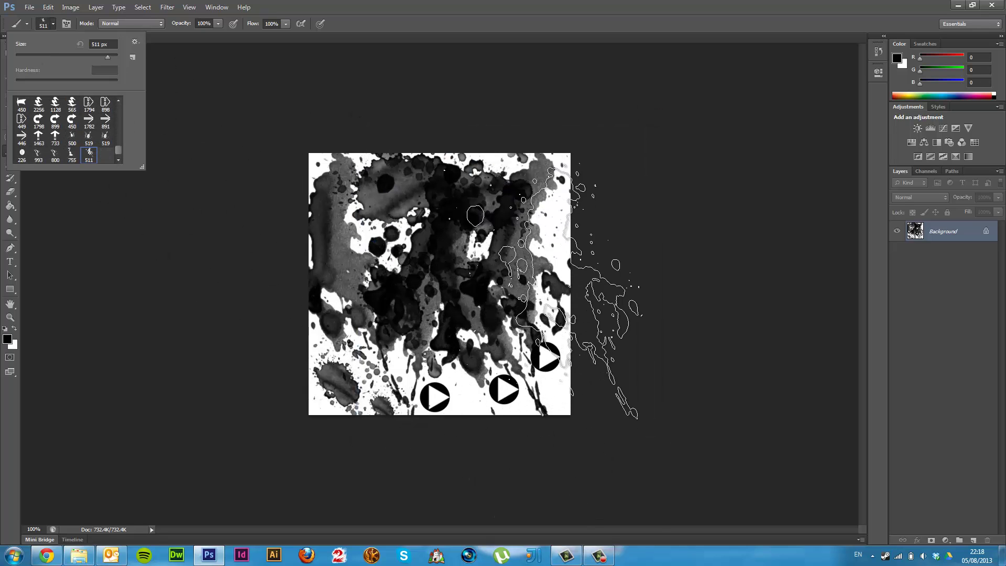
key("Return")
- Show the brush tip settings and append the Icons-3 brush set to the current brushes
left_click(64, 24)
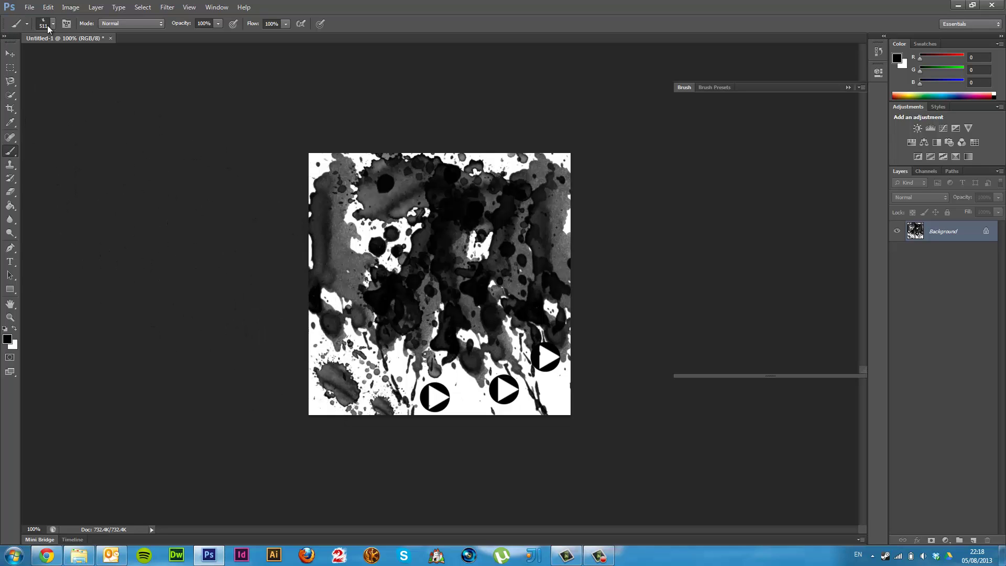
left_click(53, 24)
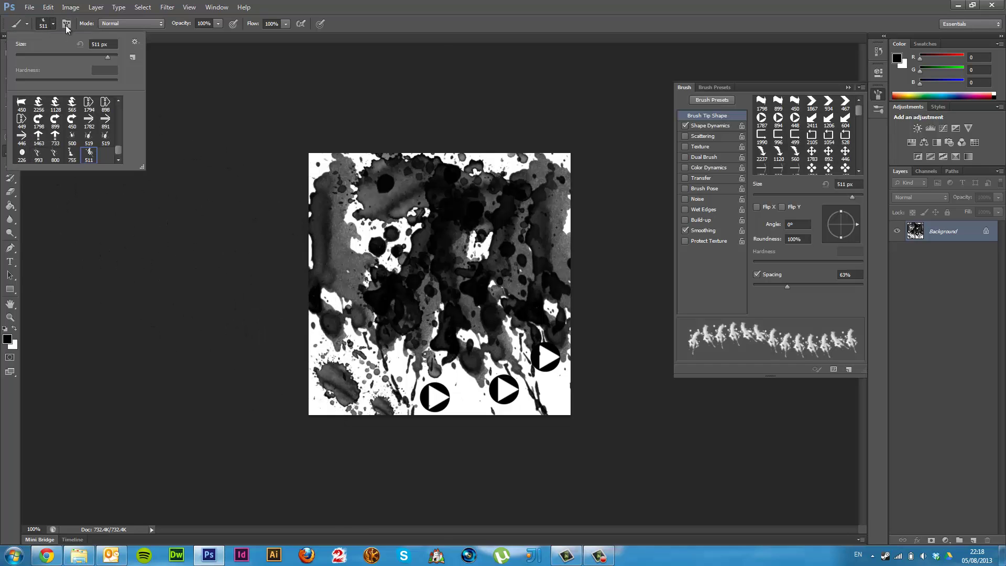
left_click(134, 42)
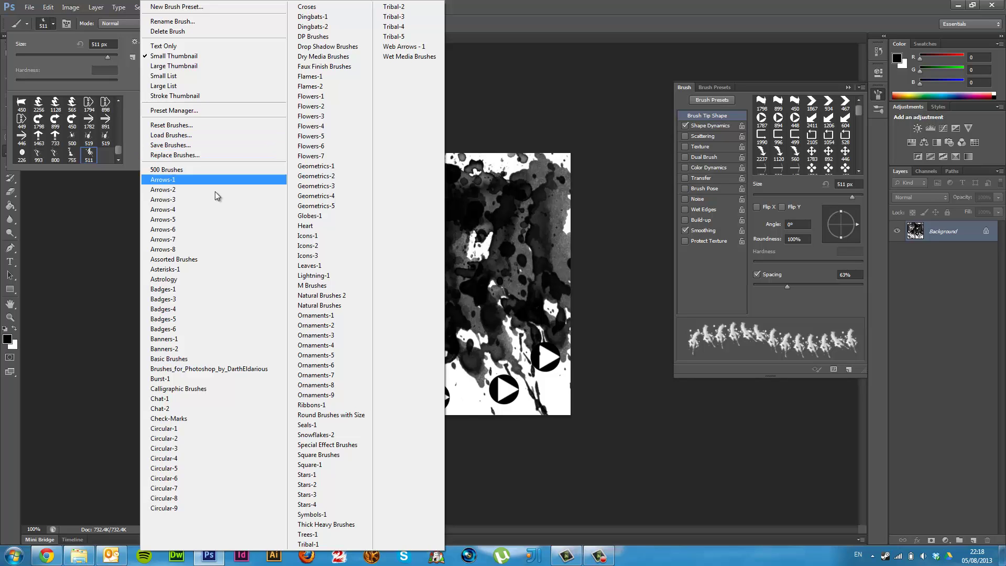
left_click(317, 258)
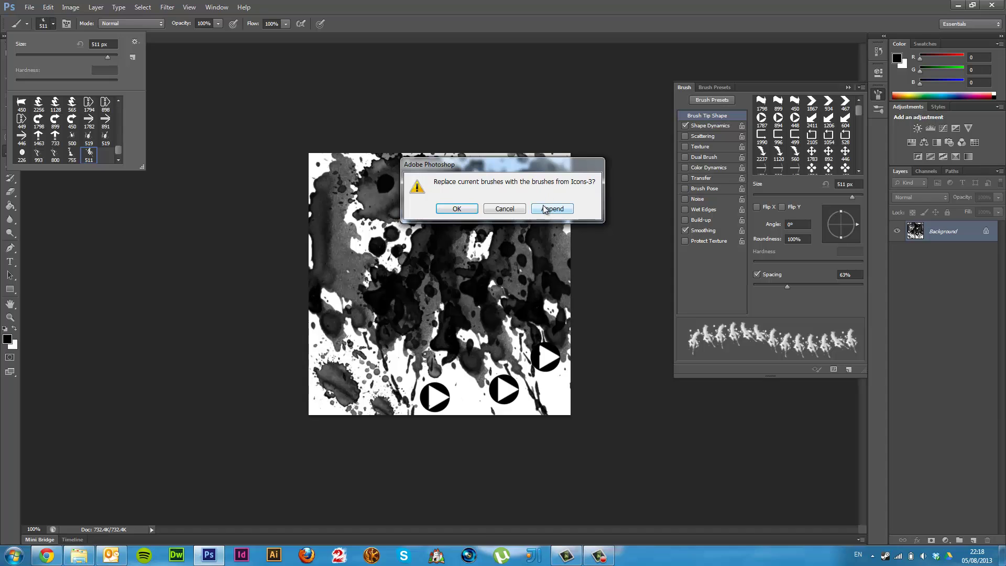
left_click(551, 208)
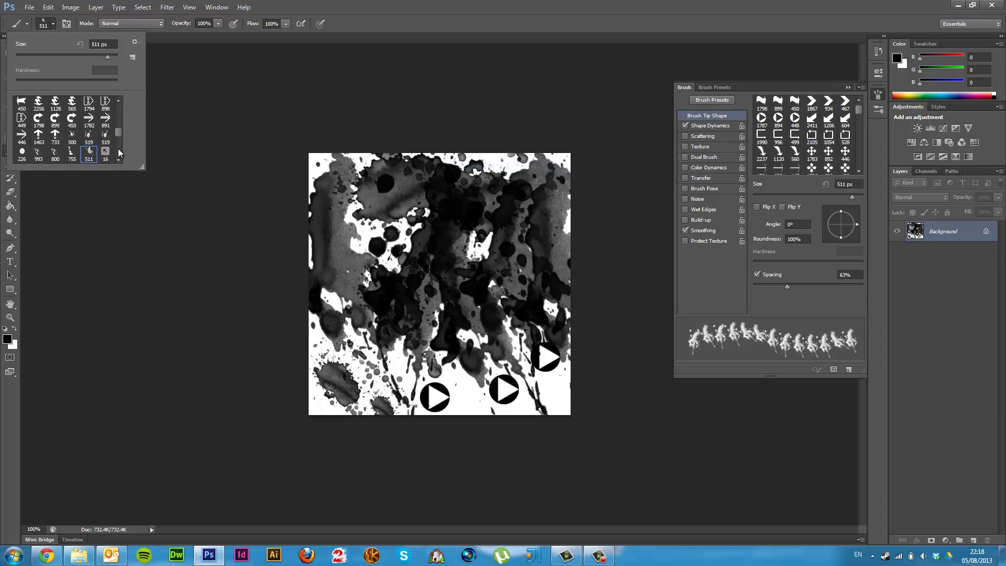
scroll(116, 158, "down", 10)
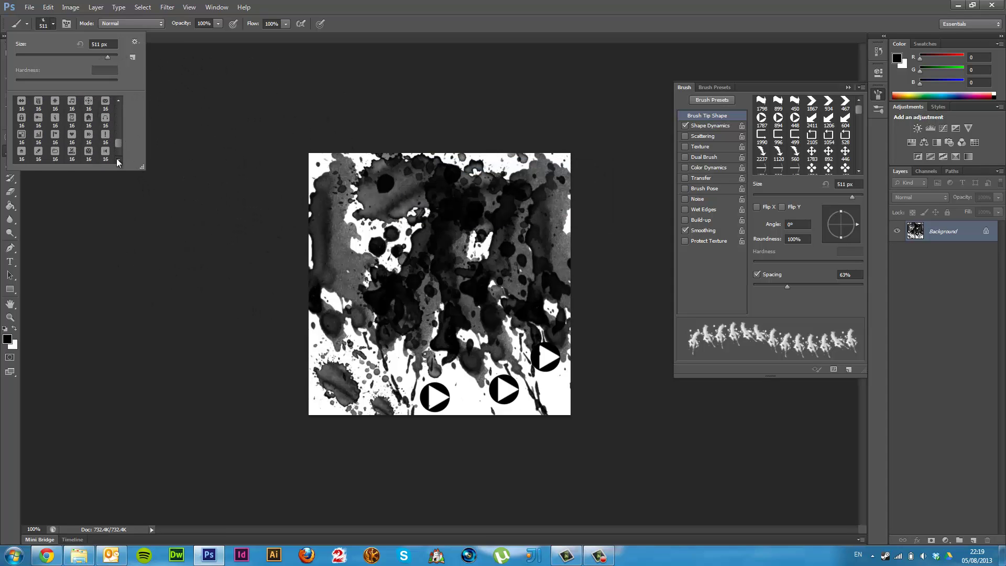
scroll(116, 159, "down", 4)
left_click_drag(117, 151, 118, 111)
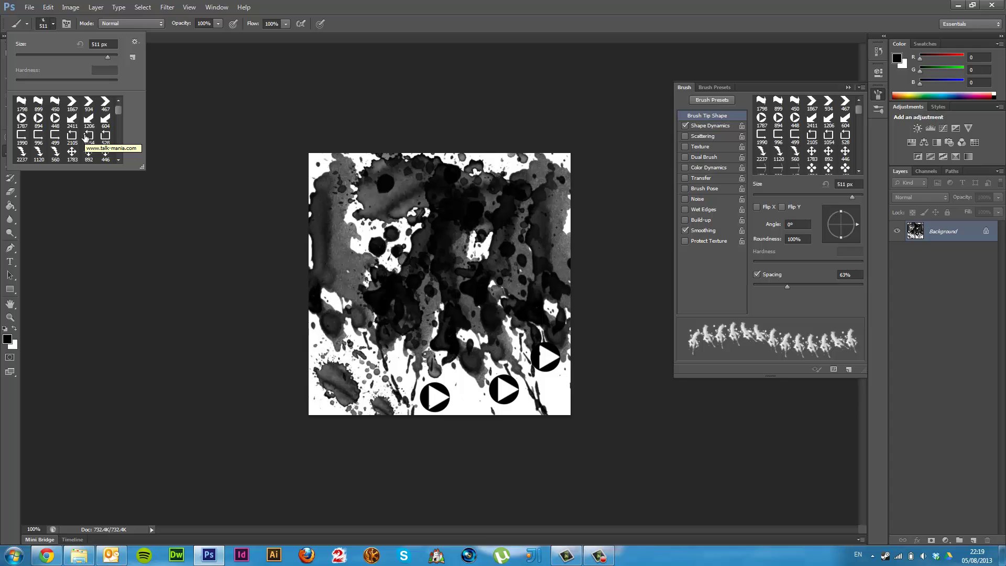
left_click(388, 12)
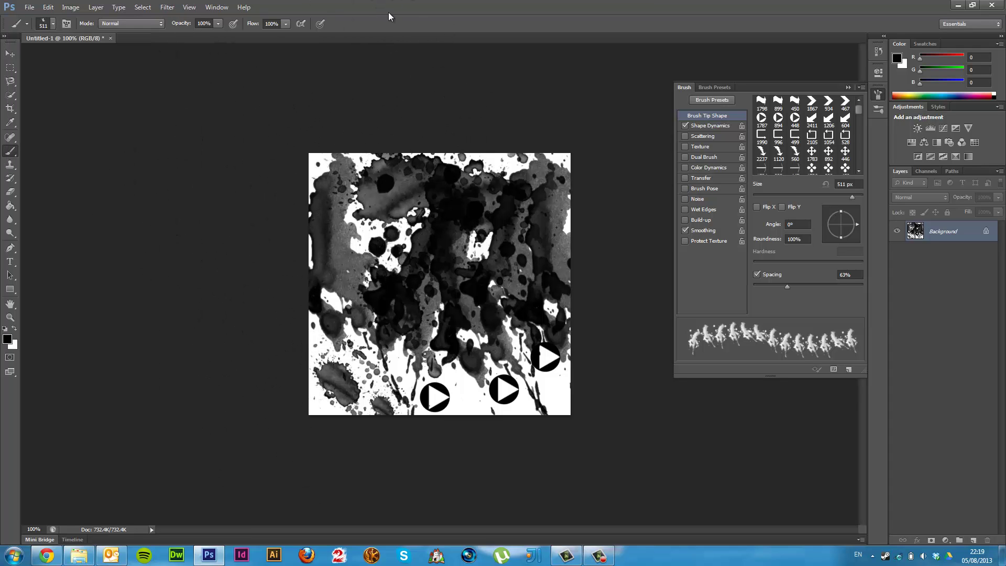